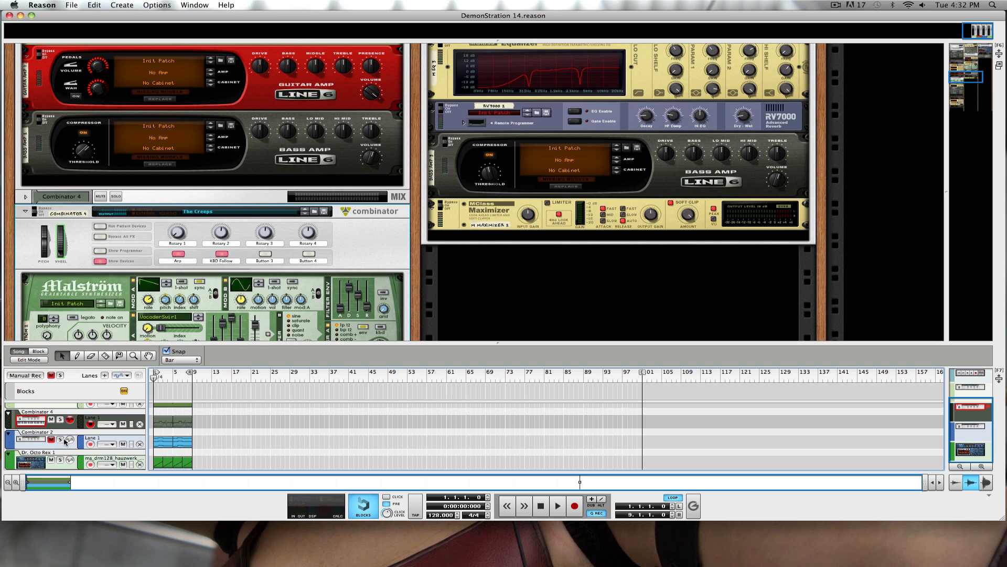
Solo the Combinator 2 track and enlarge the rack area down over the sequencer.
click(60, 440)
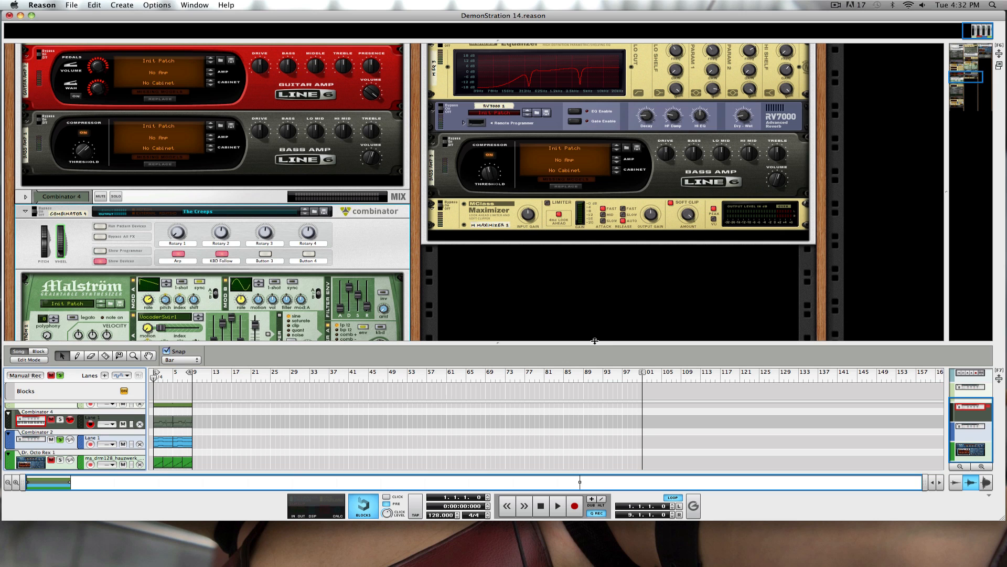
drag(595, 341, 611, 498)
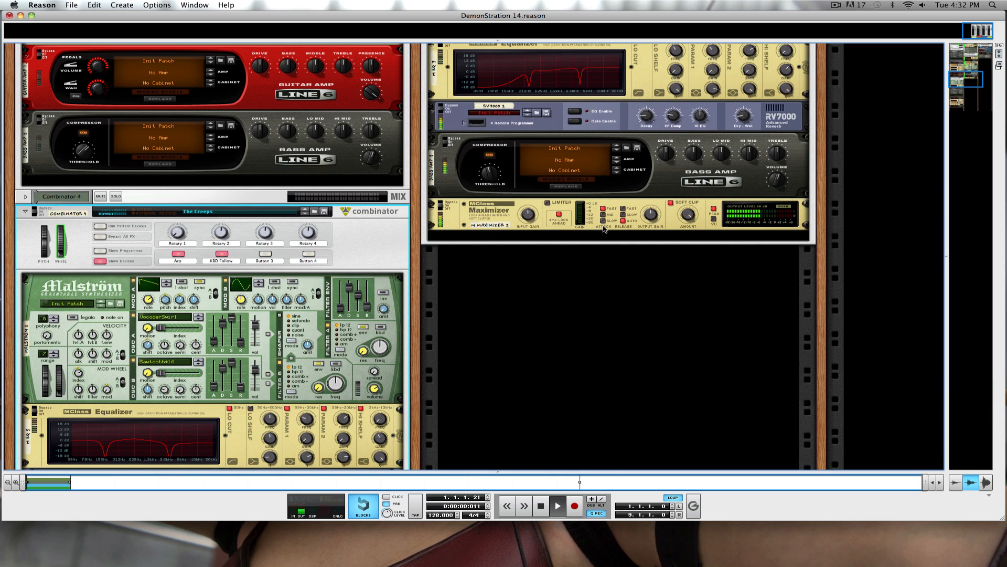
Examine Combinator 2's devices during playback, from the last Maximizer up to the Trance Chords V6 panel, and audition the patch again.
scroll(618, 259, up, 3)
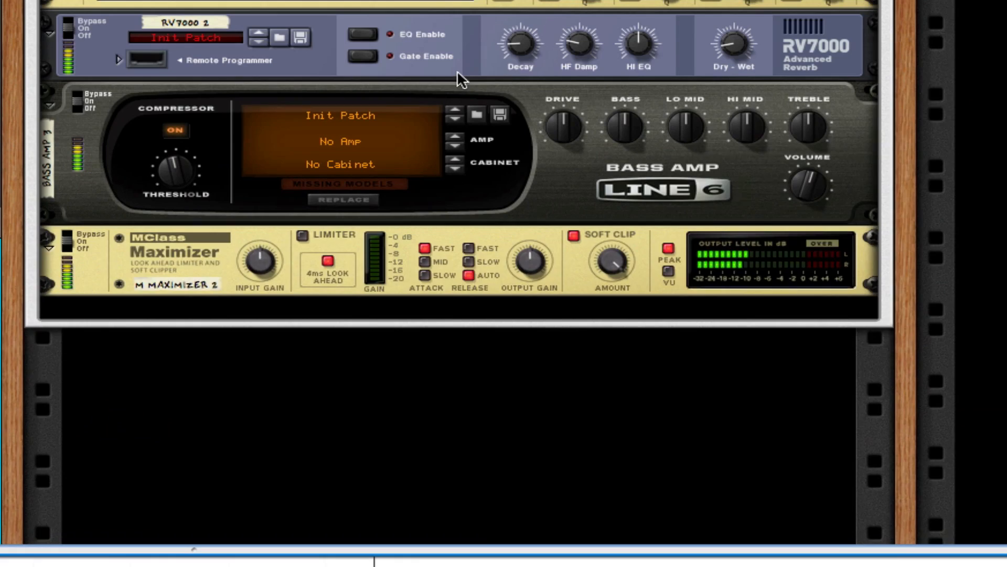
scroll(525, 79, up, 3)
scroll(462, 80, up, 3)
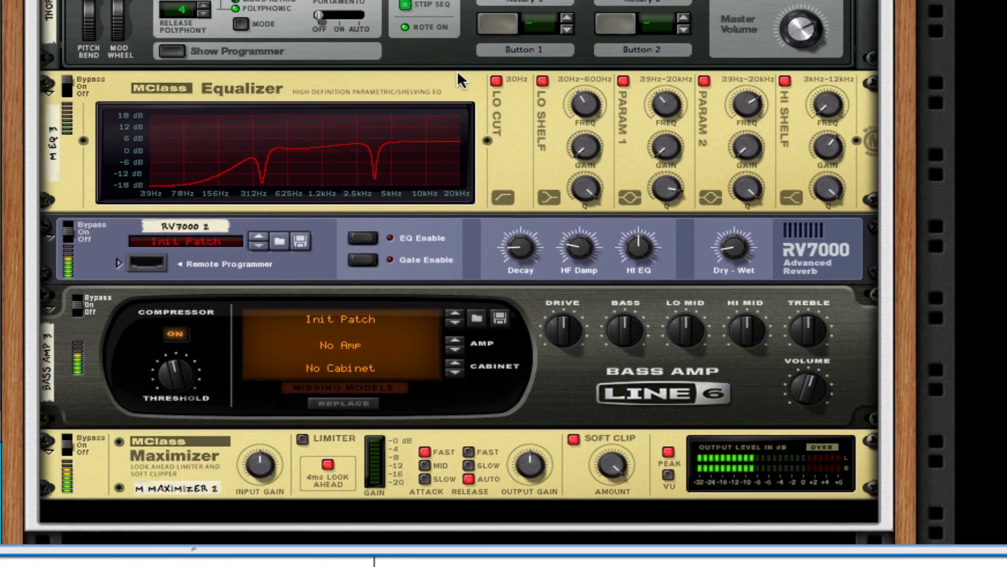
scroll(458, 71, up, 5)
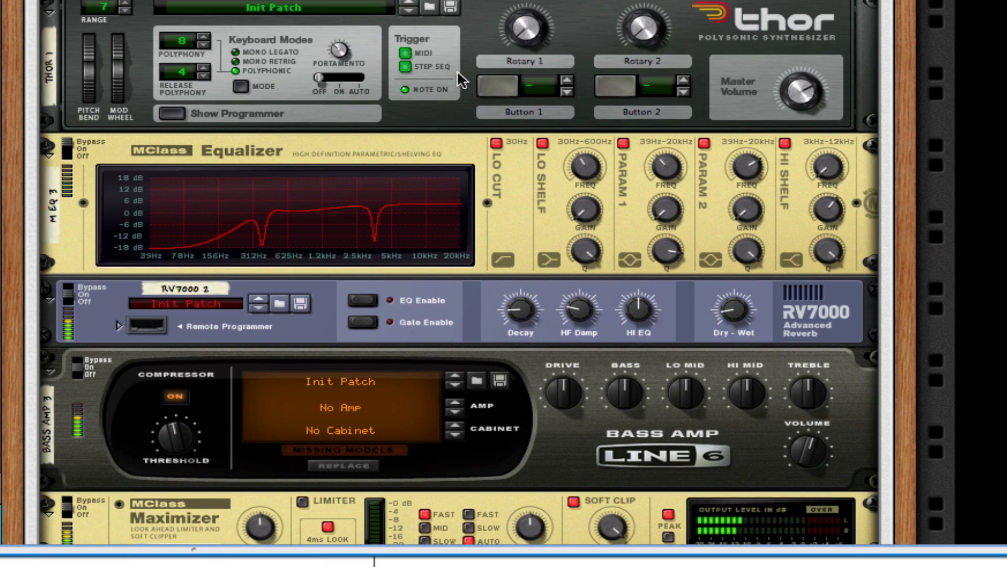
scroll(458, 70, up, 10)
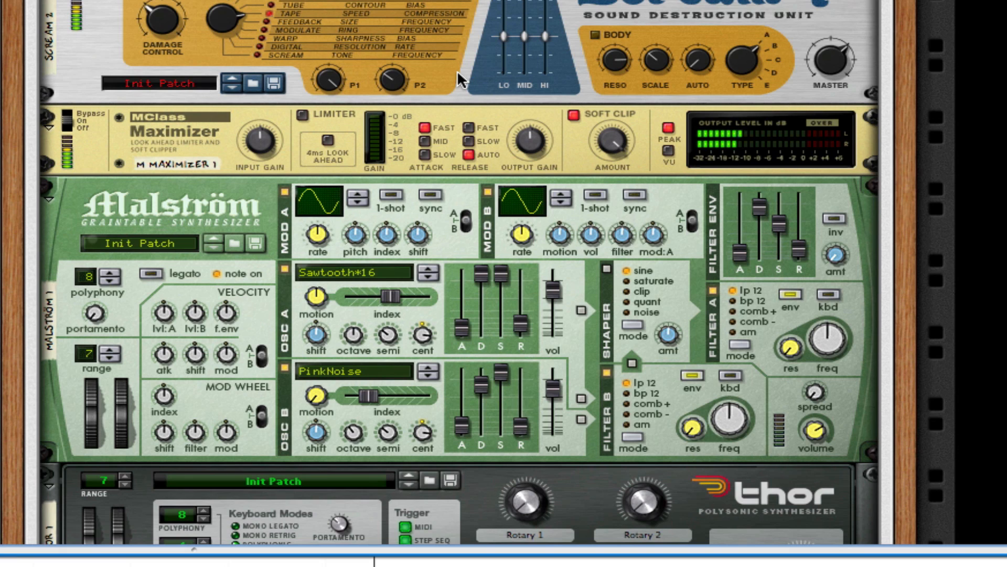
scroll(458, 71, up, 2)
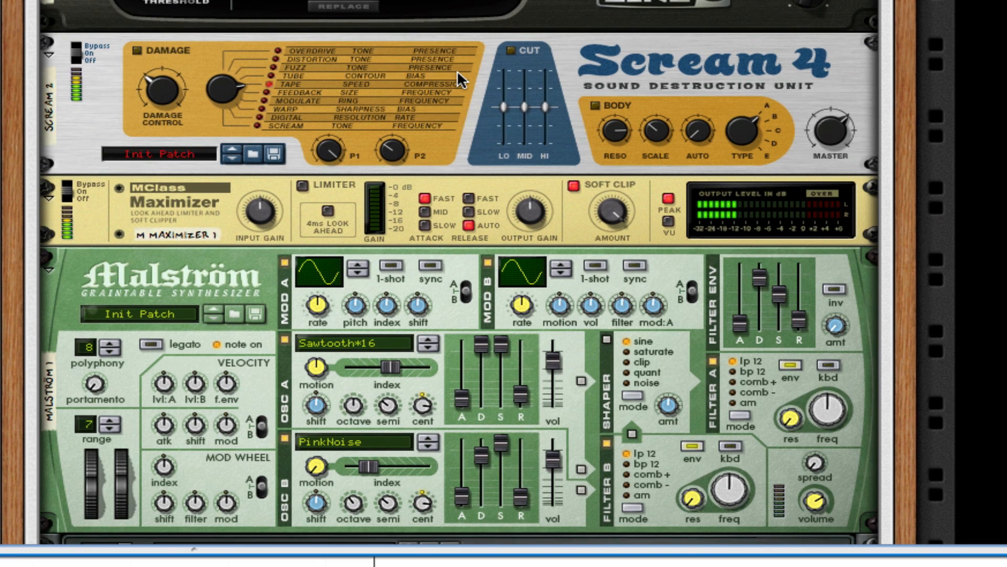
scroll(457, 72, up, 2)
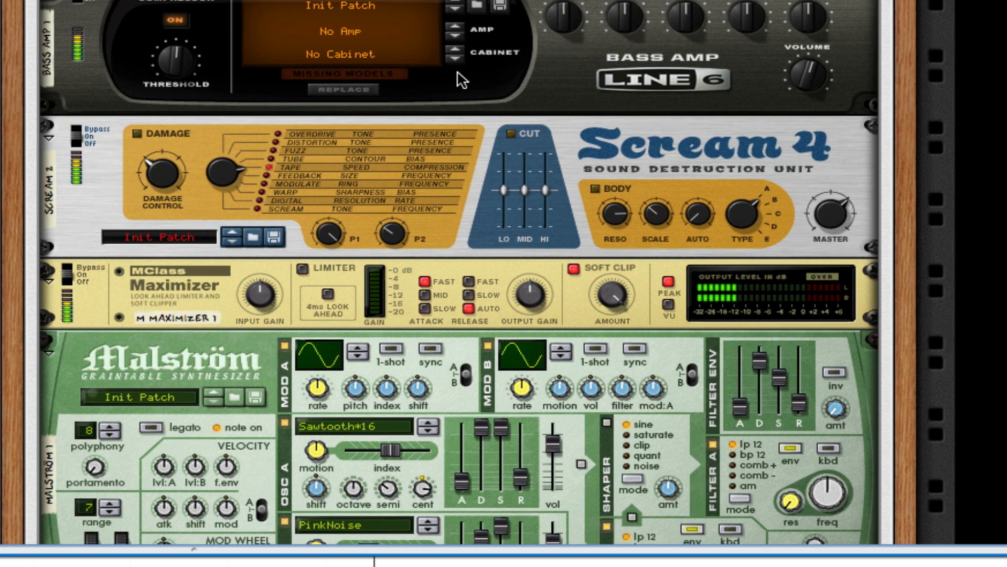
scroll(461, 80, up, 7)
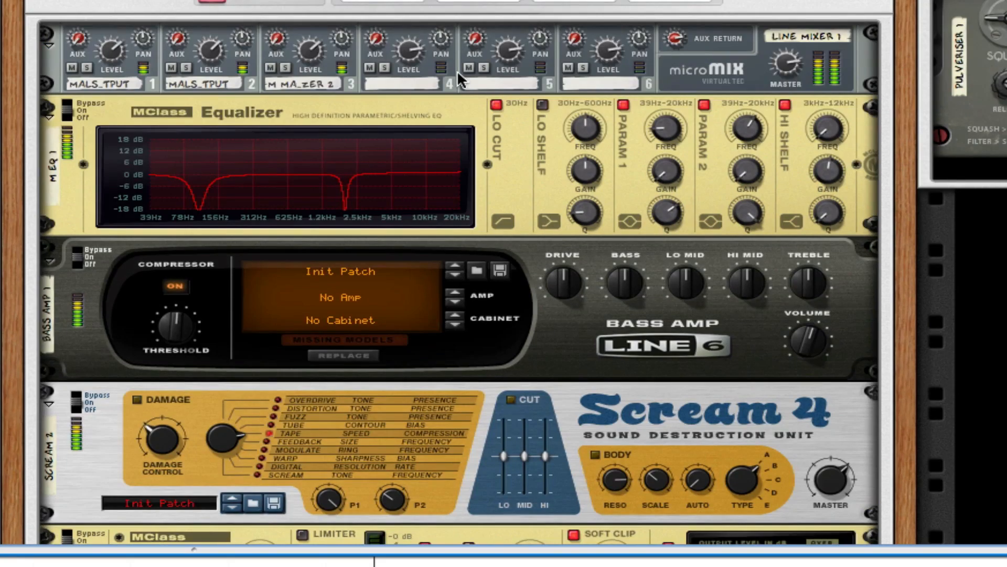
scroll(457, 70, up, 4)
scroll(457, 70, up, 5)
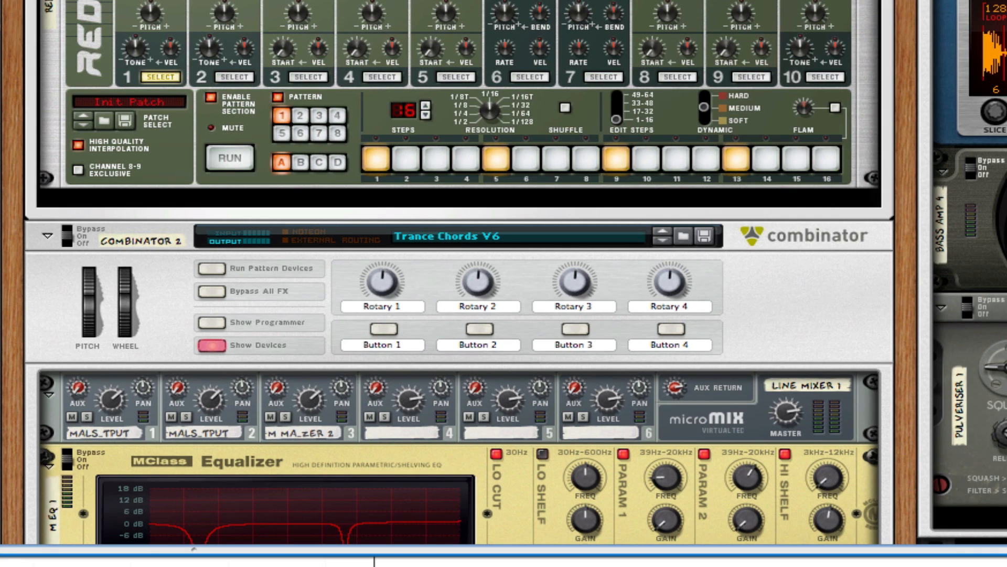
key(space)
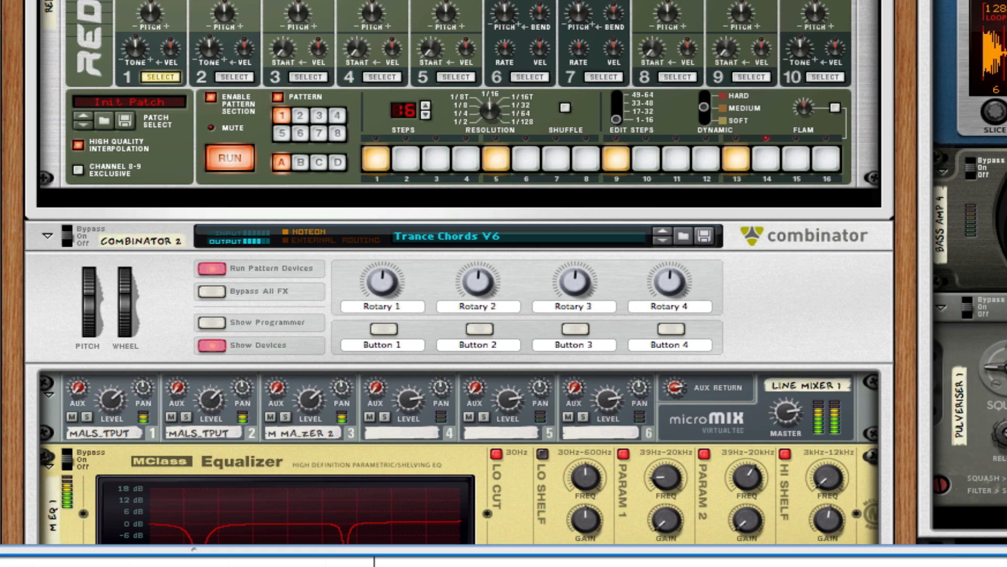
key(space)
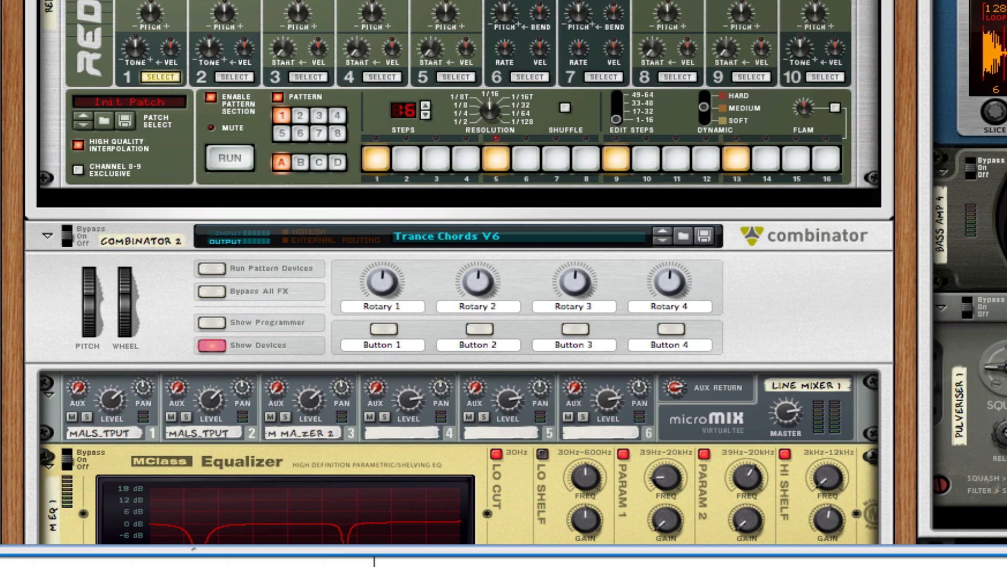
Examine the Trance Chords V6 device chain, including its line mixer, effects, Malström and the Thor programmer.
scroll(317, 64, down, 3)
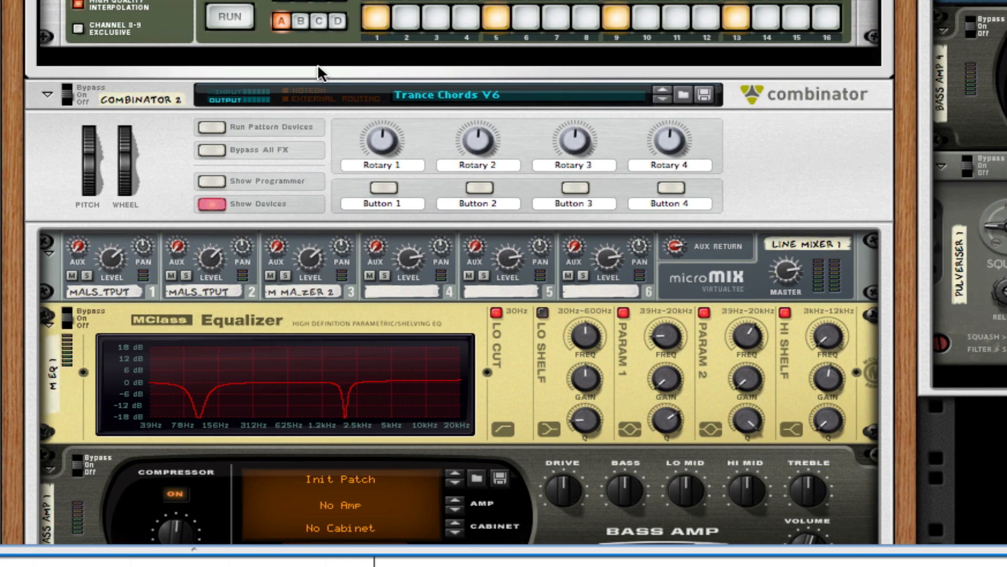
scroll(317, 64, up, 3)
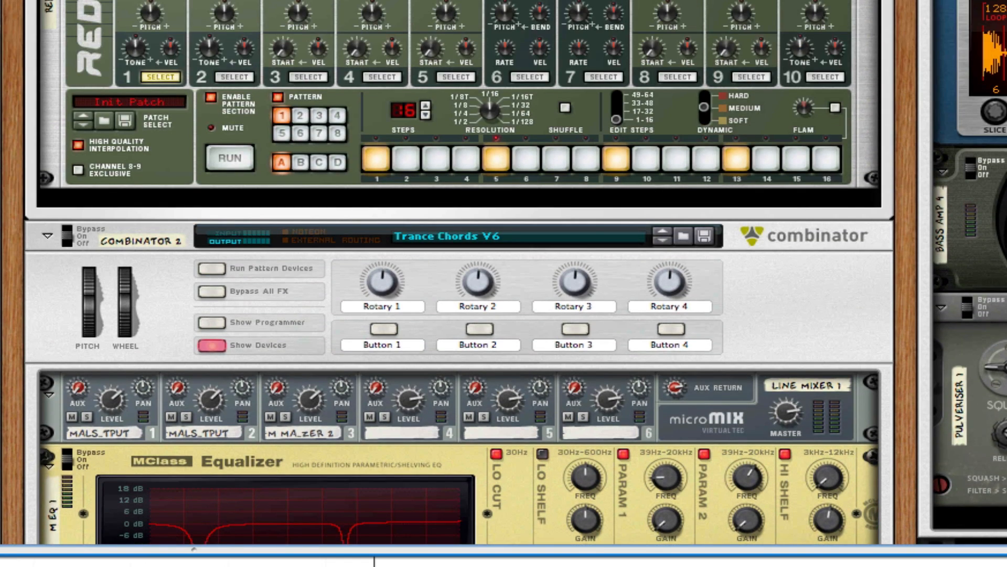
scroll(460, 273, down, 1)
scroll(460, 272, down, 1)
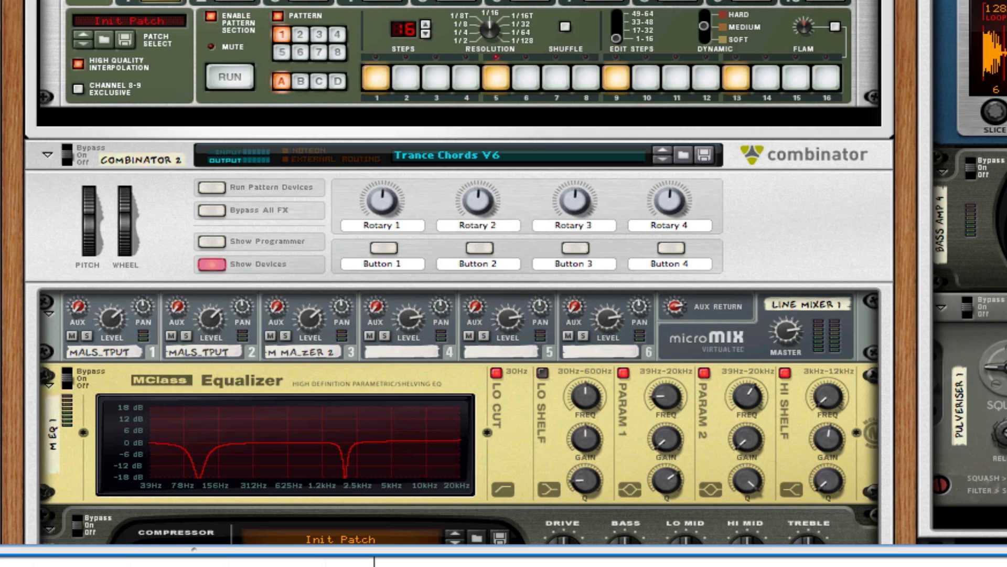
scroll(460, 272, down, 8)
scroll(460, 272, down, 5)
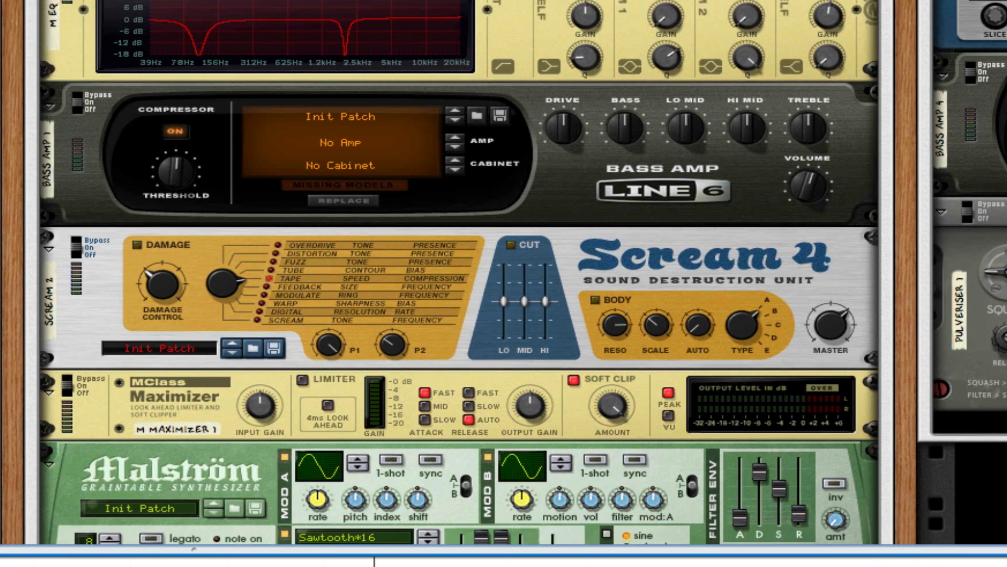
scroll(389, 204, down, 20)
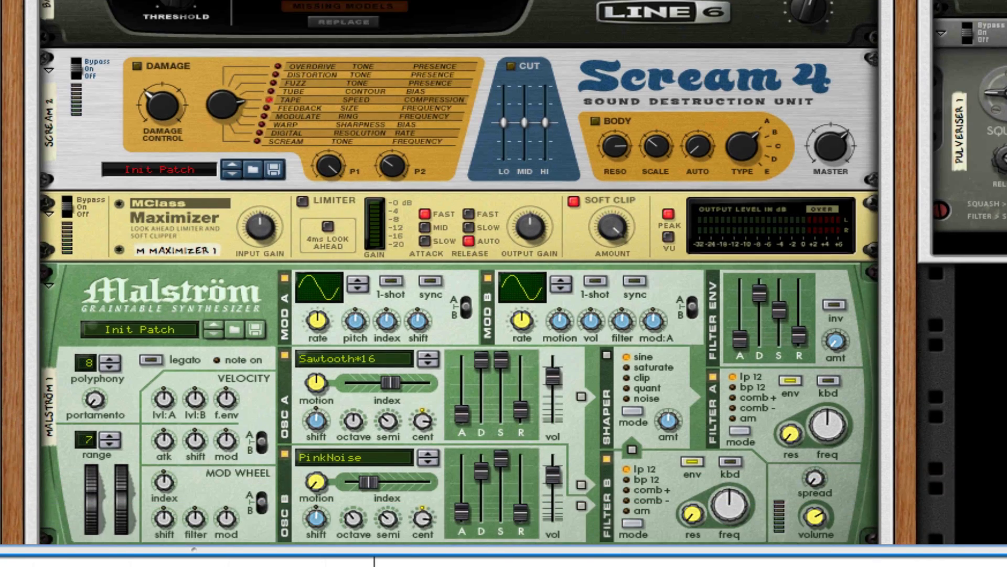
scroll(390, 203, up, 7)
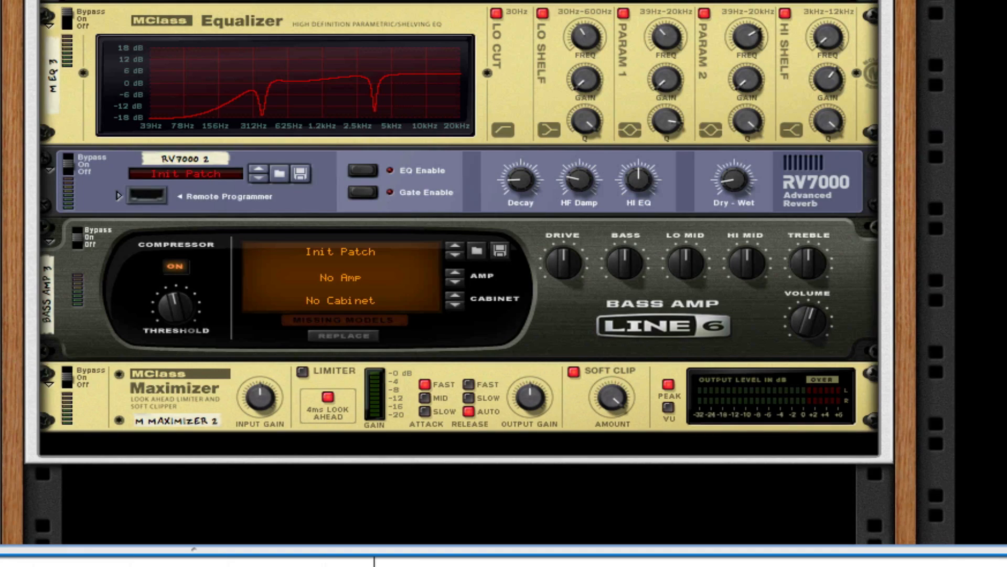
scroll(478, 55, up, 12)
scroll(477, 55, down, 12)
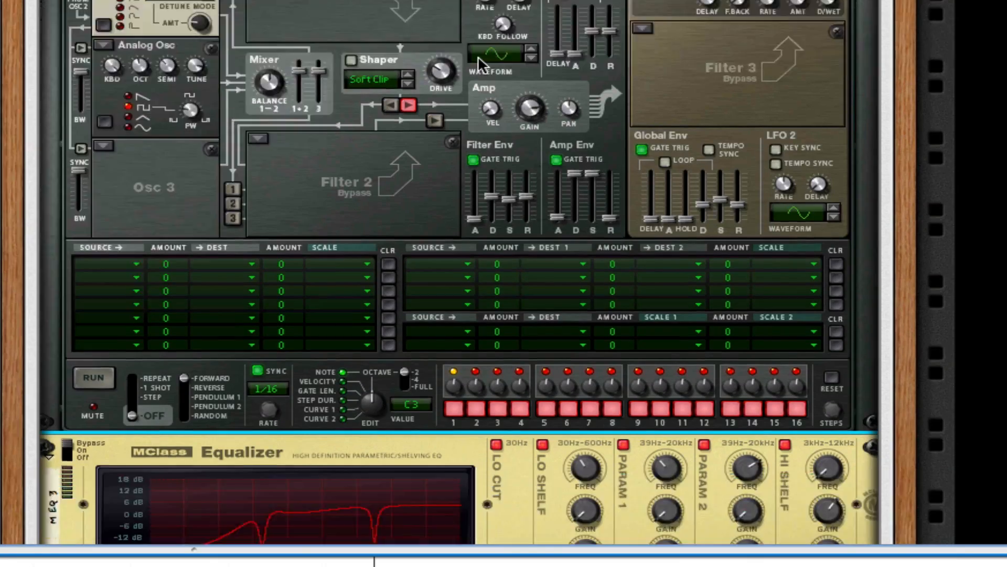
scroll(478, 56, up, 20)
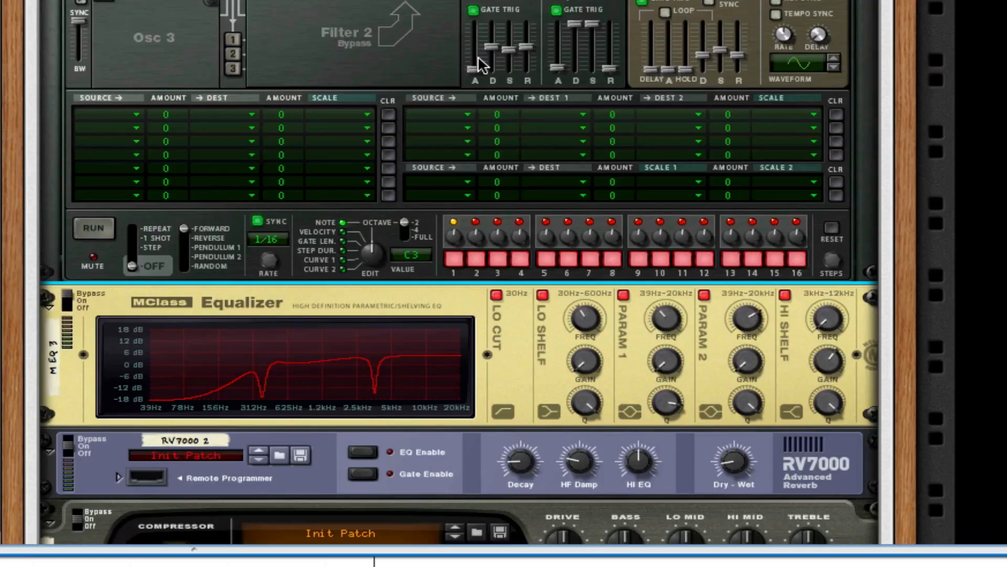
scroll(478, 55, up, 7)
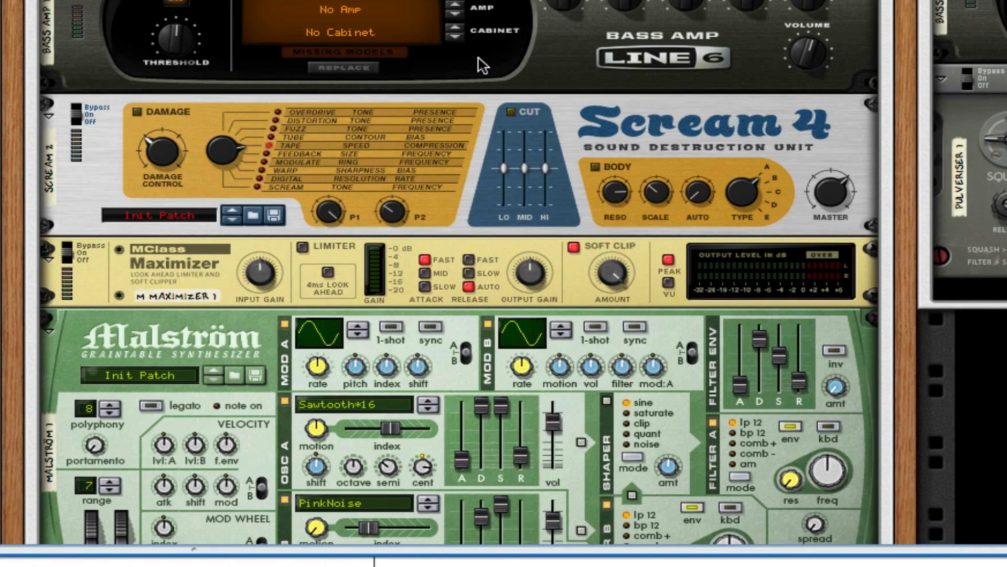
scroll(481, 64, down, 4)
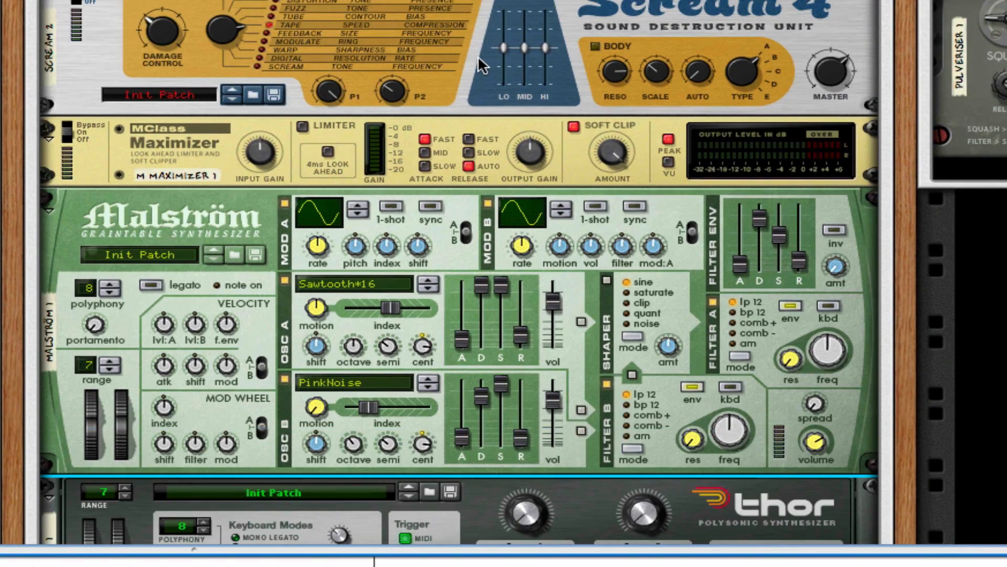
Inspect the cable routing of the Malström's oscillator outputs on the back of the rack, and return to the front view.
key(Tab)
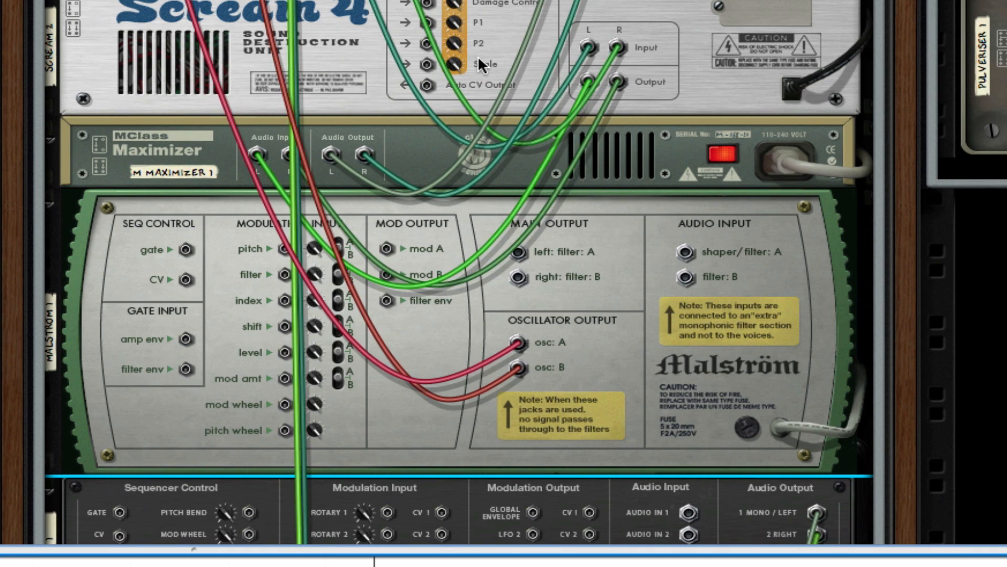
scroll(478, 58, up, 4)
scroll(477, 56, down, 3)
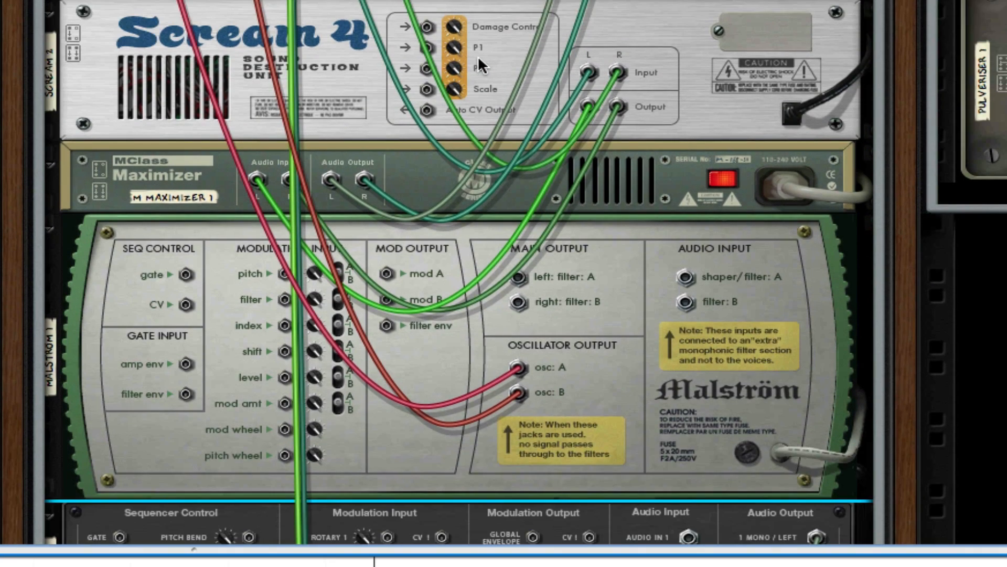
key(Tab)
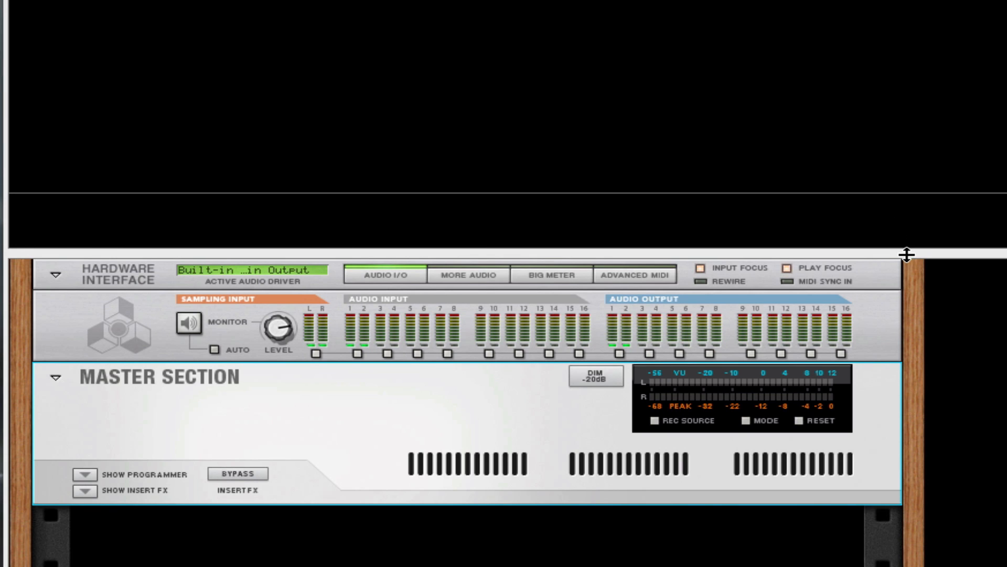
Enlarge the rack area upward in the empty song and enable the -20 dB dim in the Master Section.
drag(906, 254, 926, 91)
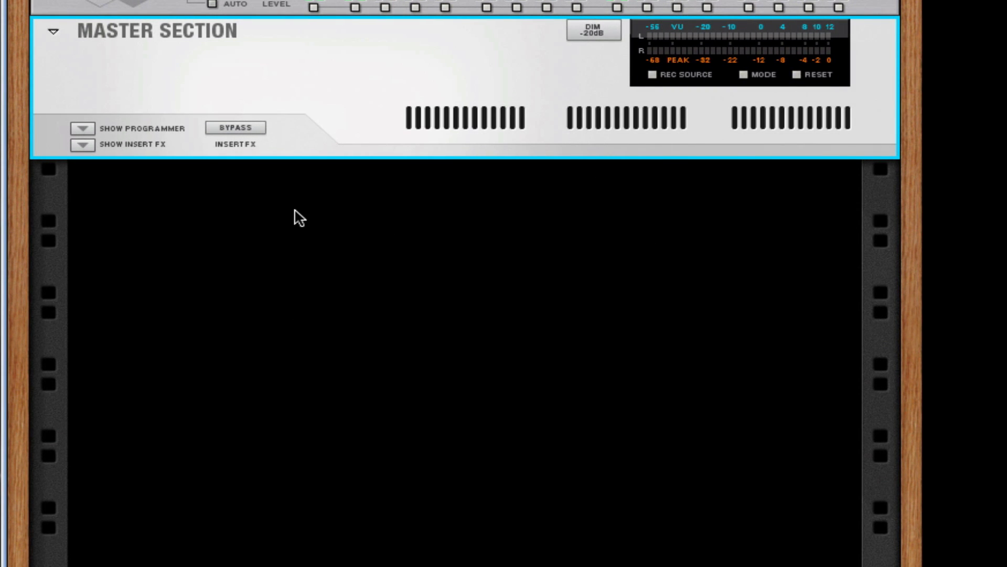
click(588, 36)
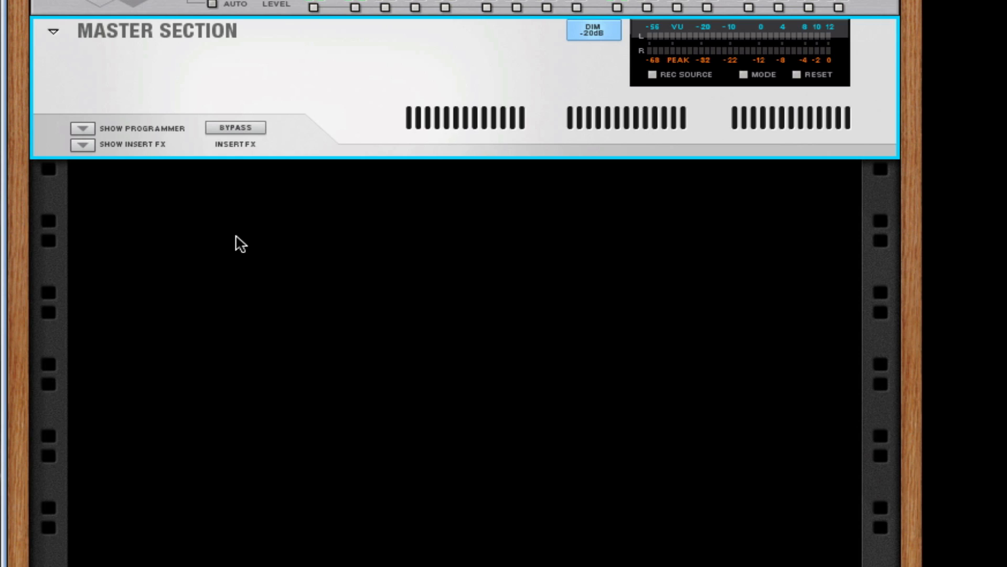
Create a Combinator in the empty rack space below the Master Section.
right_click(153, 224)
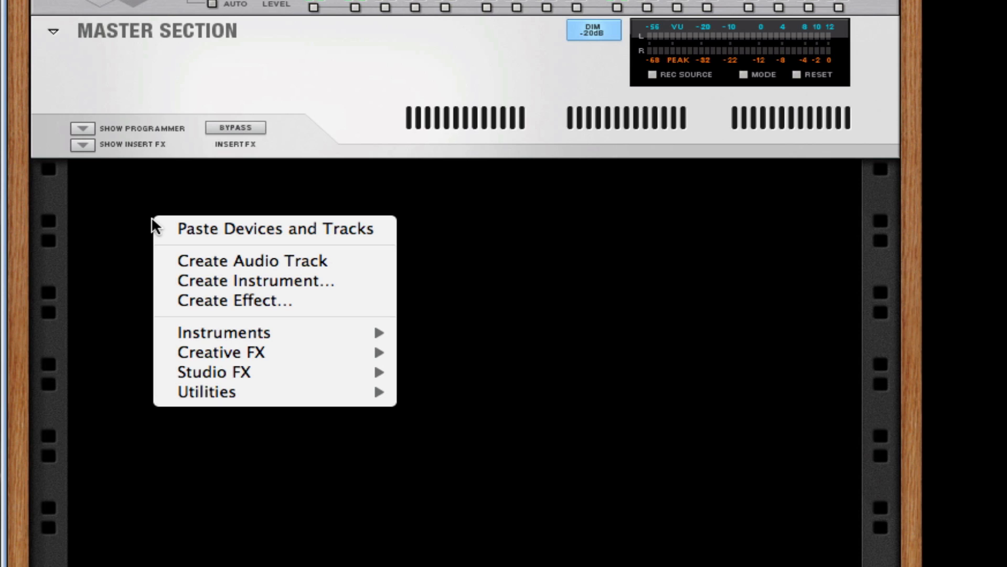
click(153, 224)
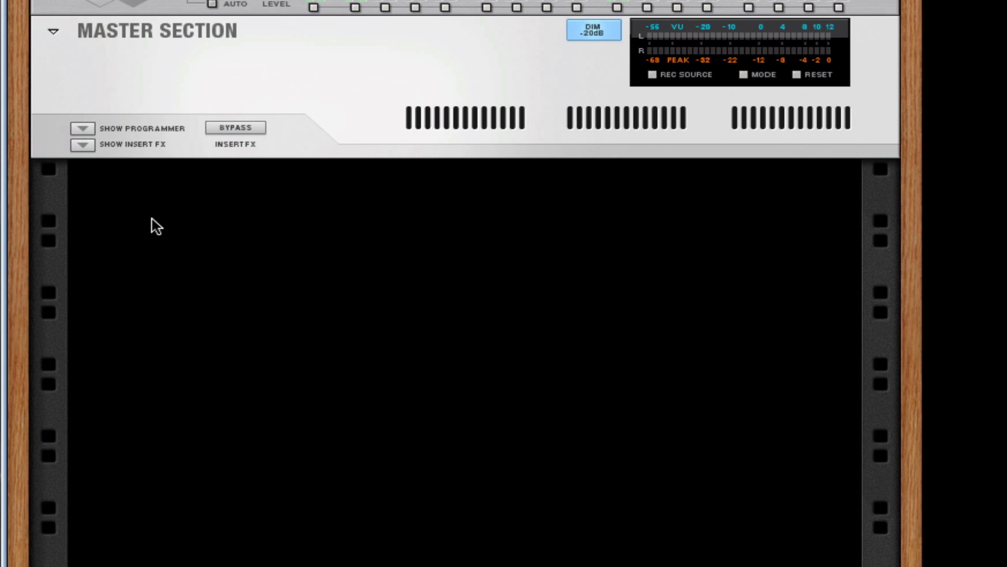
right_click(234, 202)
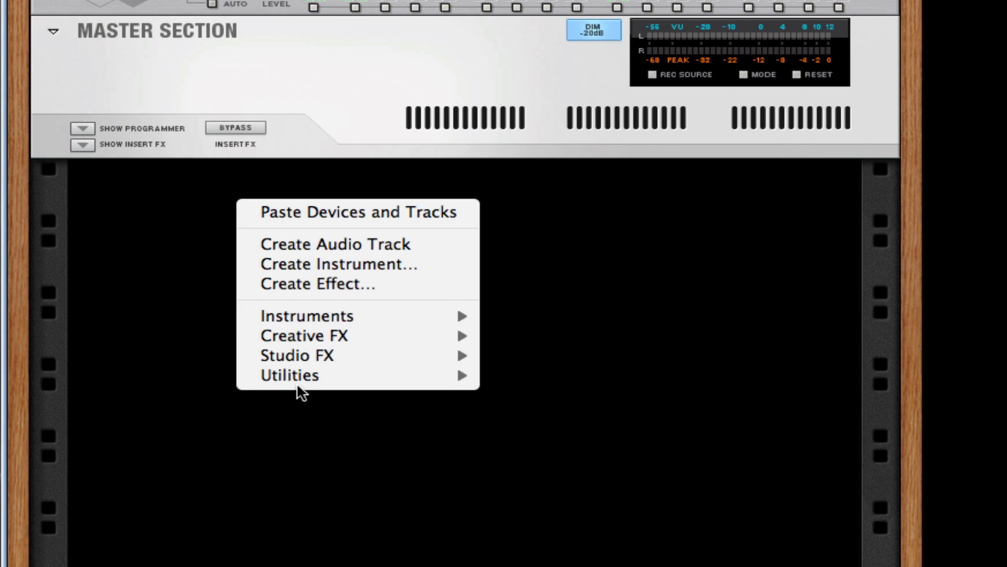
mouse_move(297, 382)
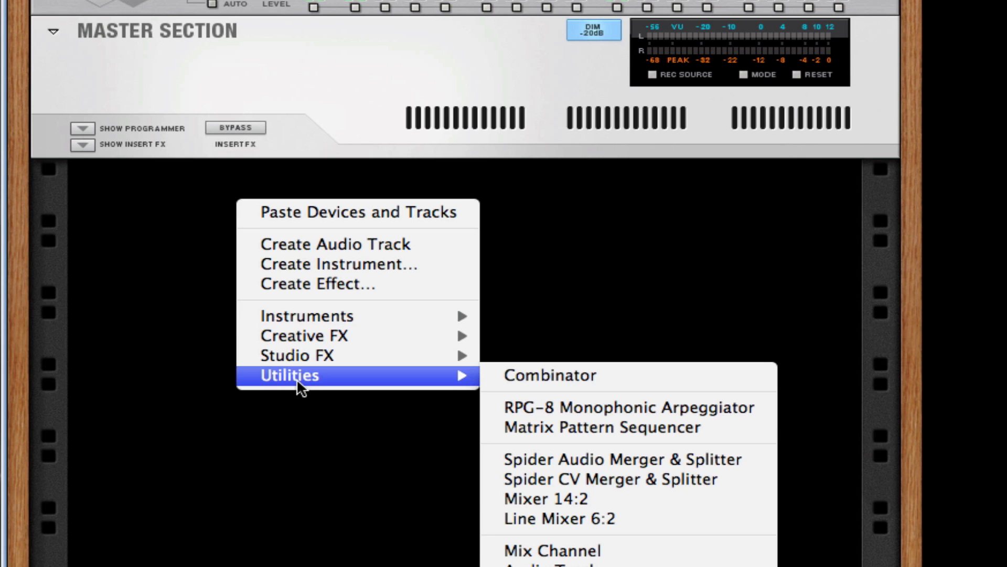
click(498, 371)
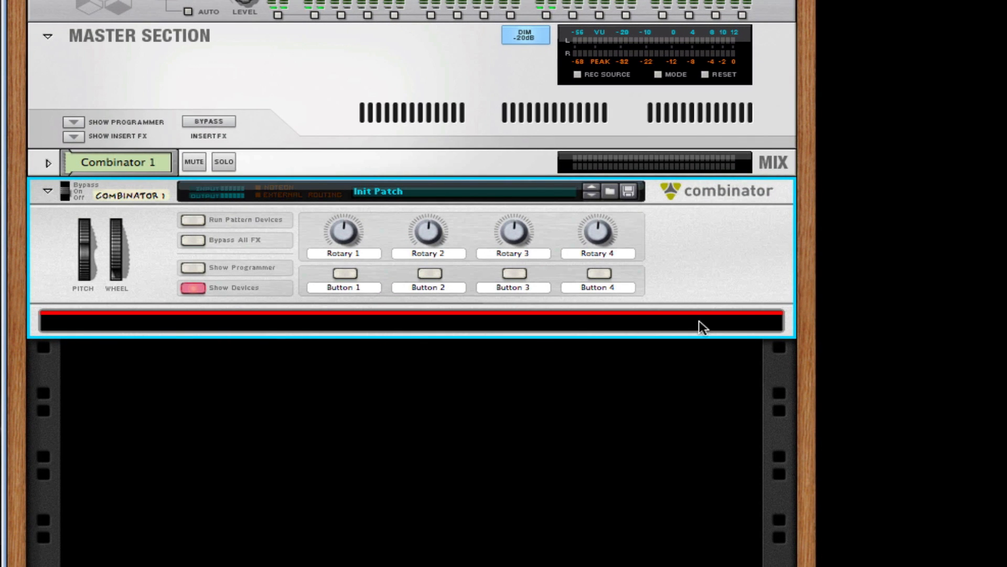
Add a Line Mixer 6:2 inside the empty Combinator.
right_click(482, 322)
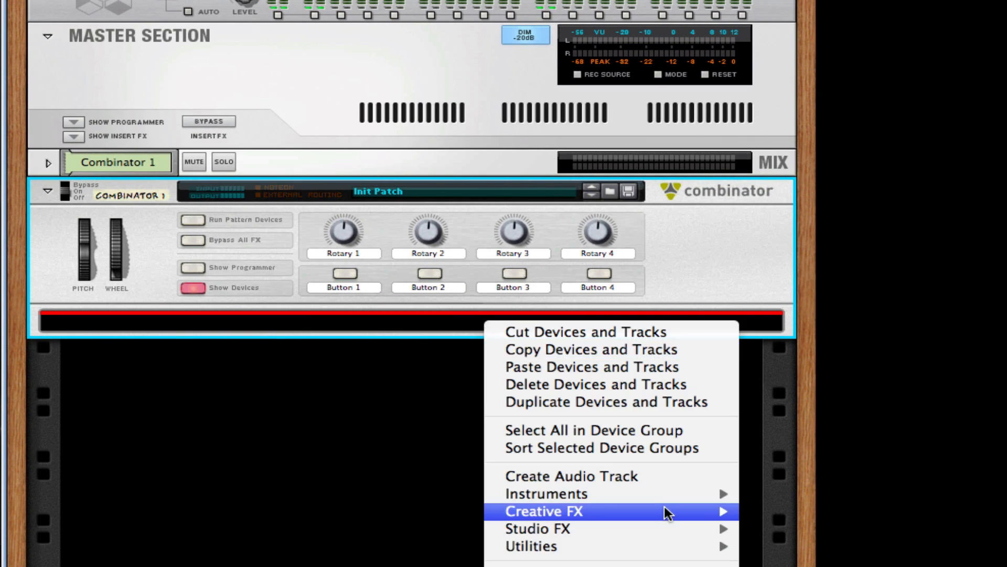
mouse_move(668, 507)
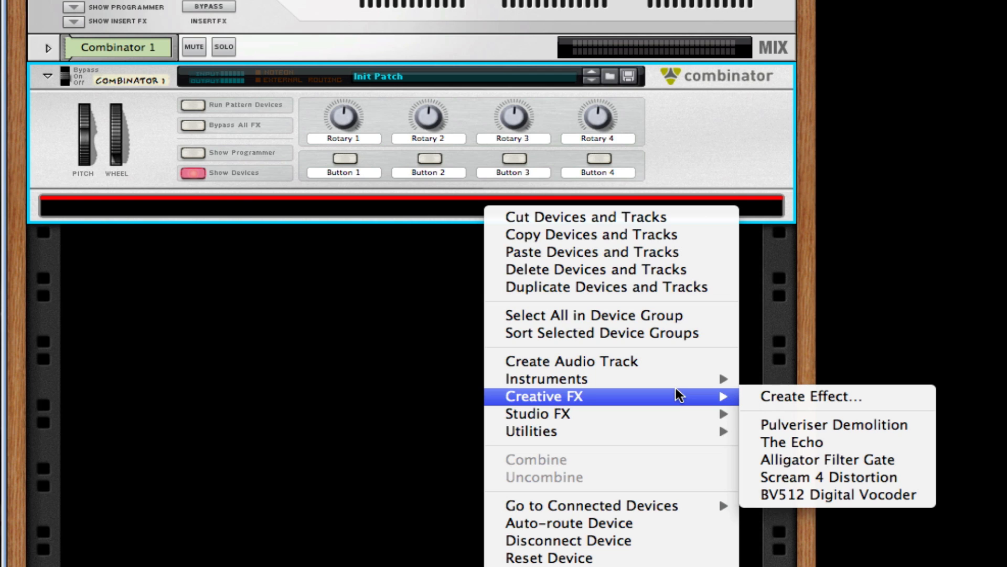
mouse_move(665, 413)
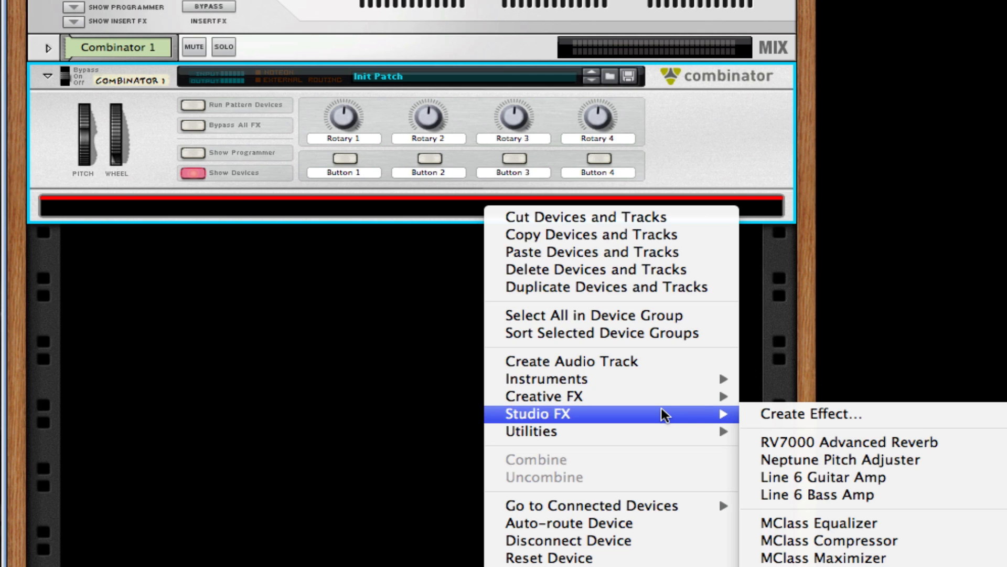
mouse_move(661, 431)
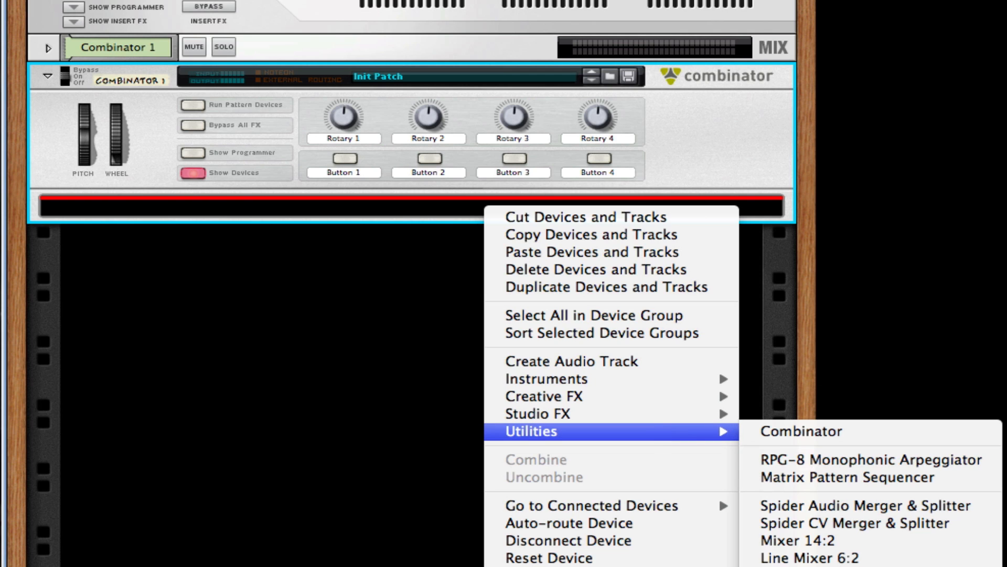
click(933, 557)
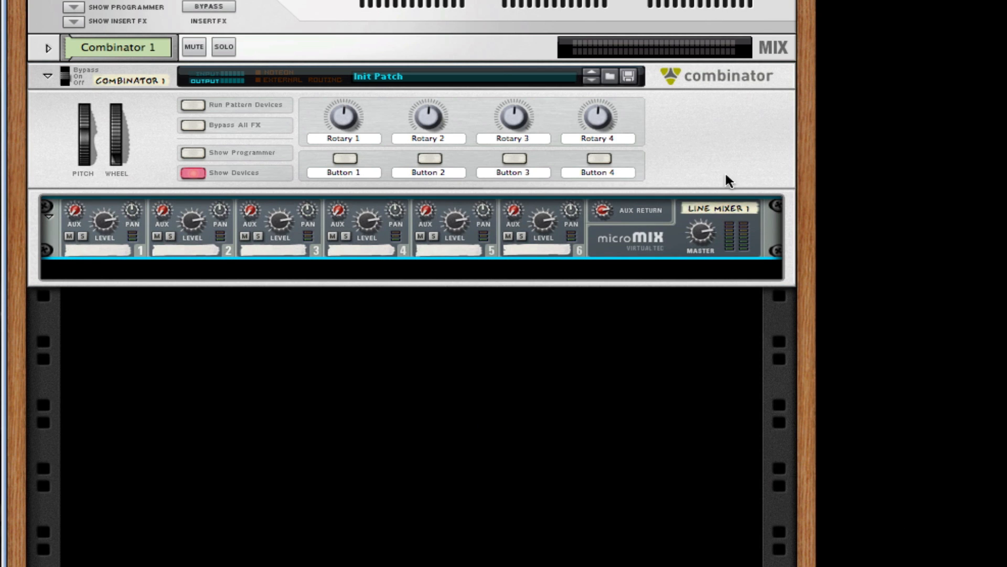
Add an MClass Equalizer below the line mixer, followed by a Line 6 Bass Amp.
right_click(212, 242)
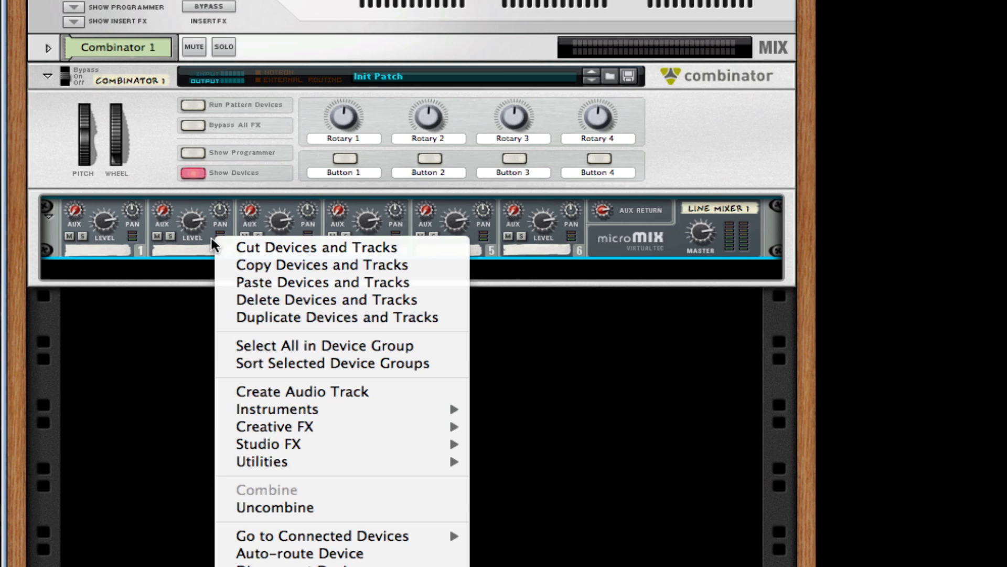
mouse_move(332, 447)
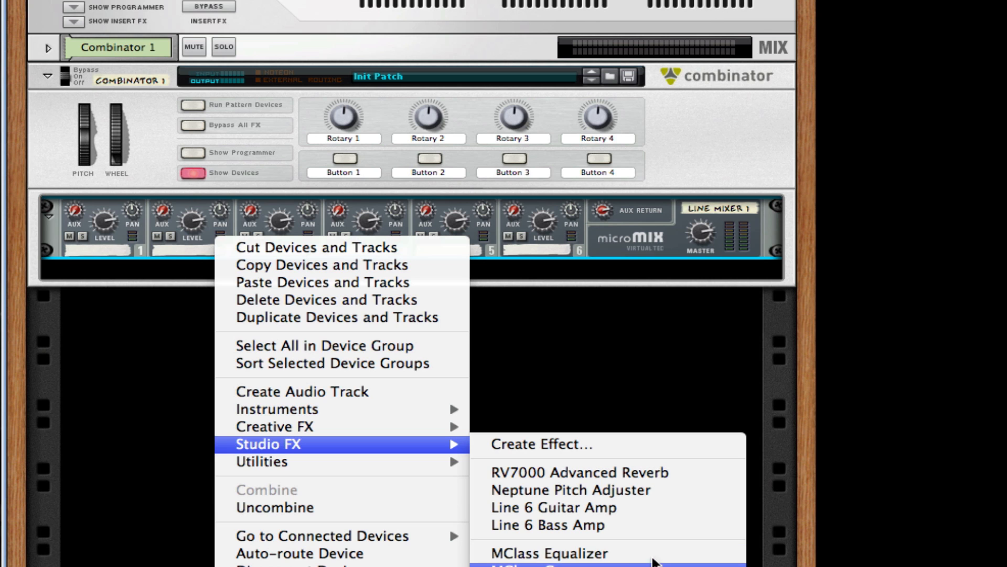
click(650, 557)
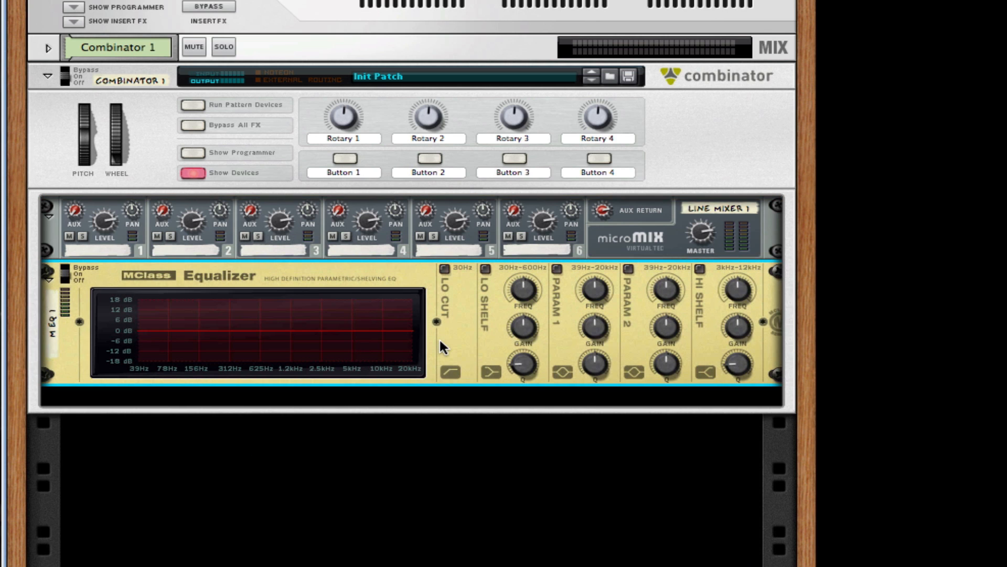
right_click(444, 347)
mouse_move(597, 545)
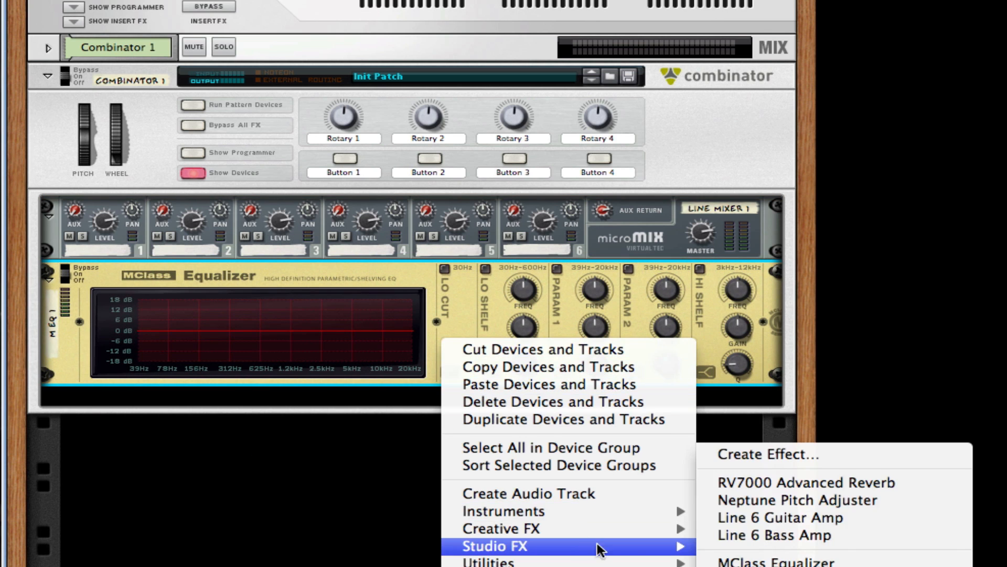
click(746, 534)
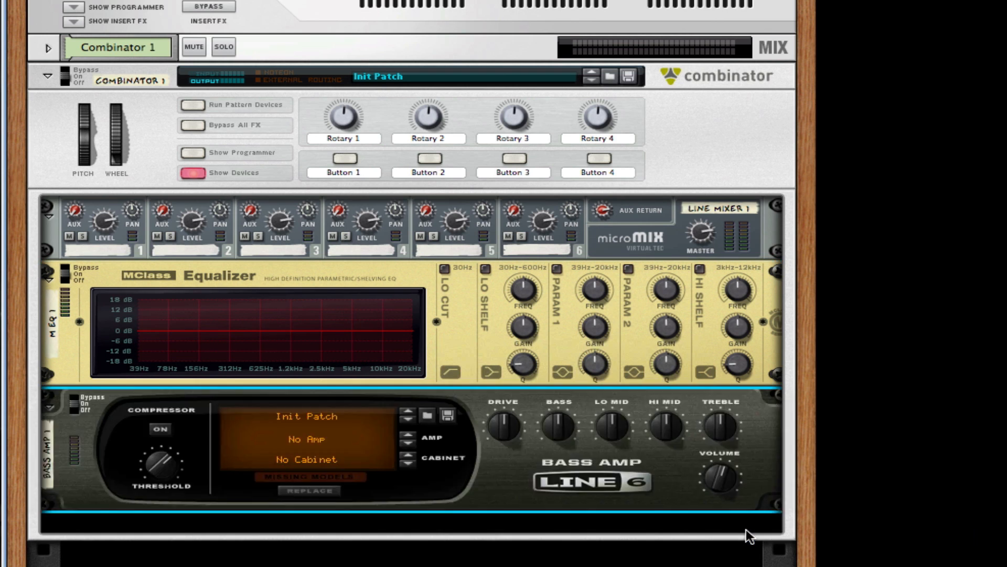
Add a Scream 4 Distortion below the Bass Amp, followed by an MClass Maximizer.
right_click(496, 454)
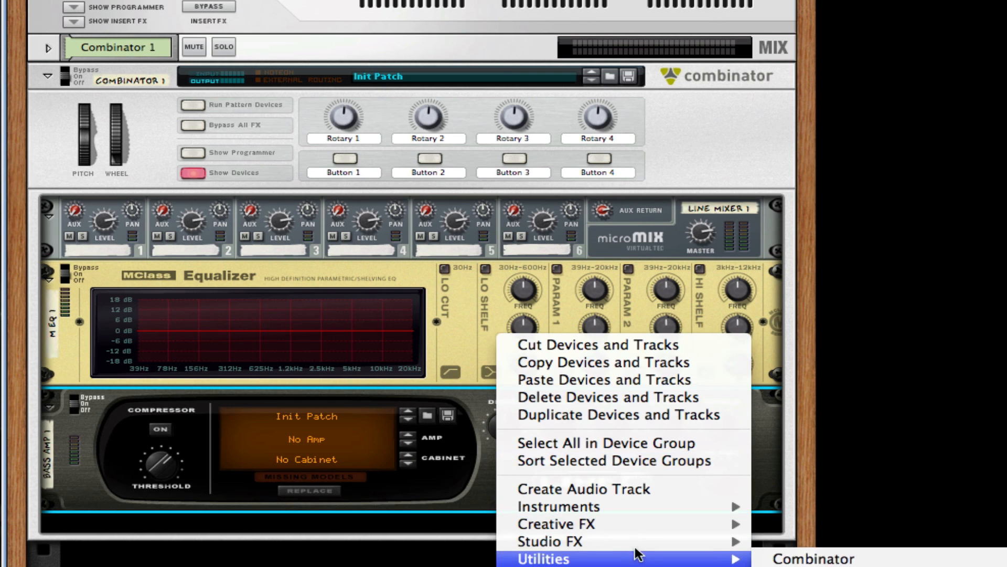
mouse_move(636, 525)
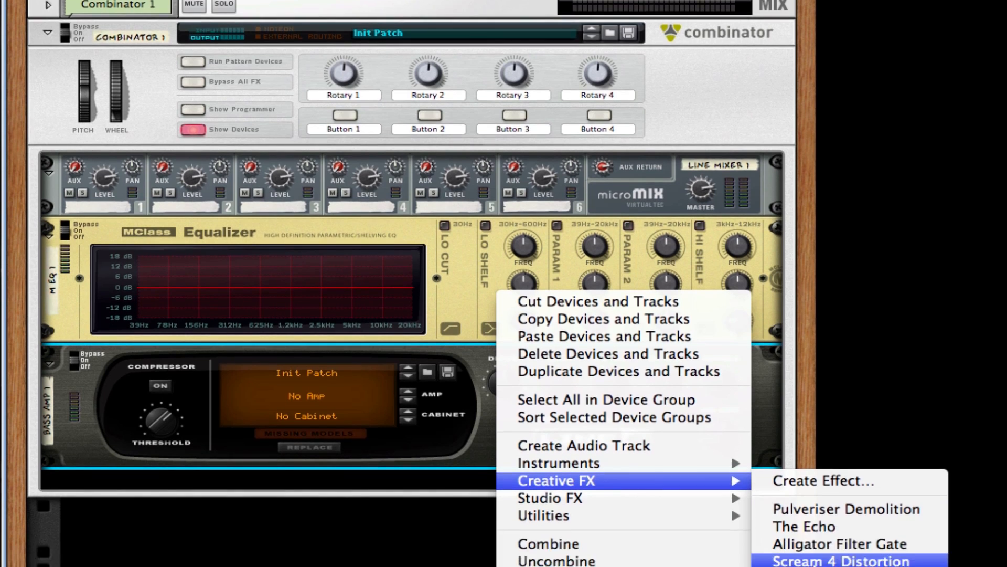
click(815, 462)
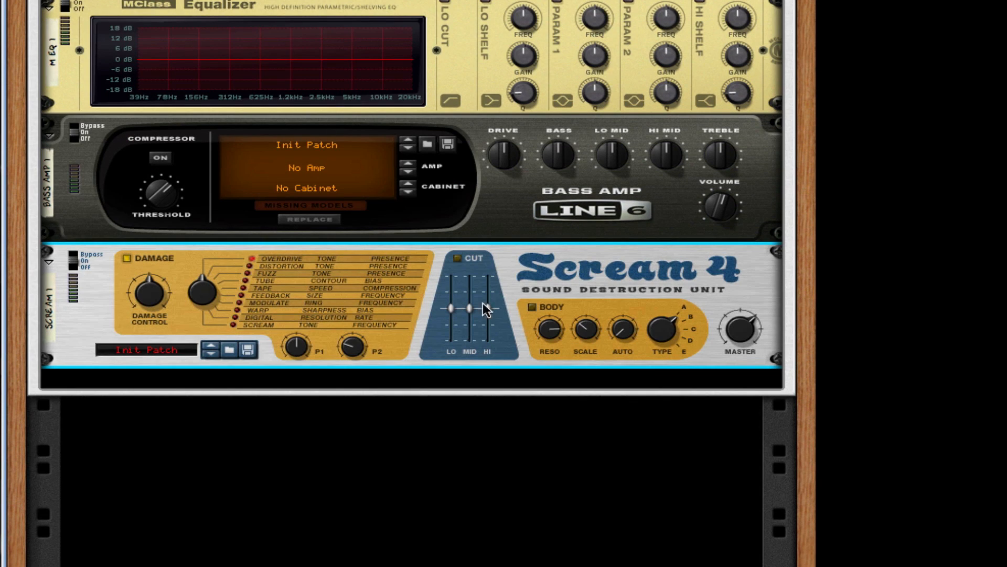
right_click(565, 286)
mouse_move(704, 413)
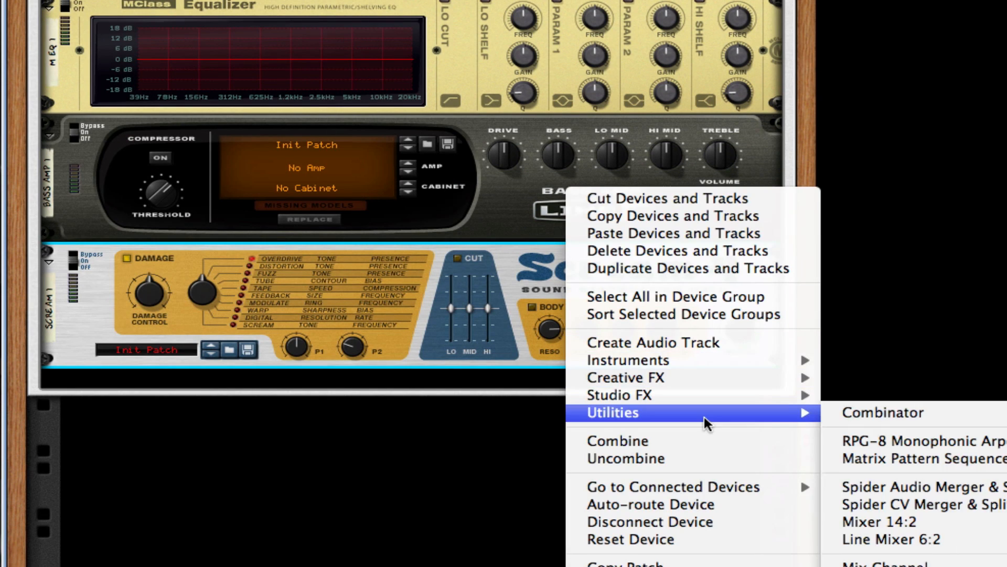
mouse_move(719, 396)
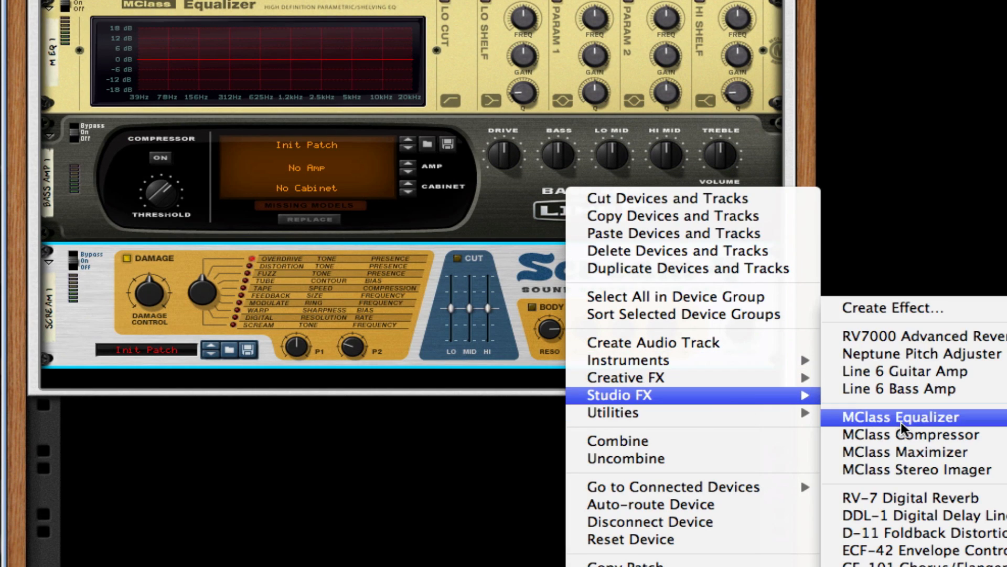
click(898, 453)
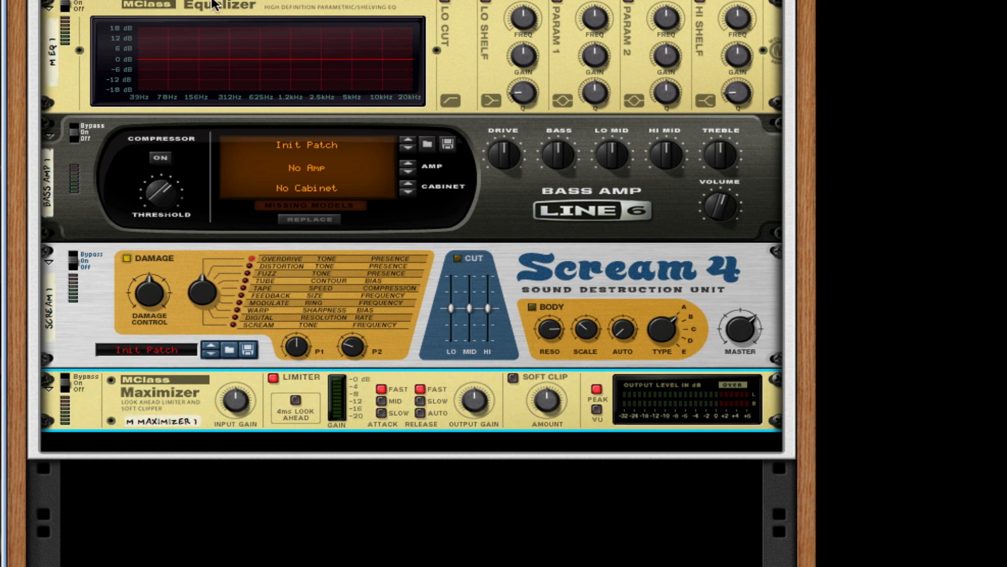
On the back of the rack, disconnect all cables from the line mixer's aux send, aux return and master out.
key(Tab)
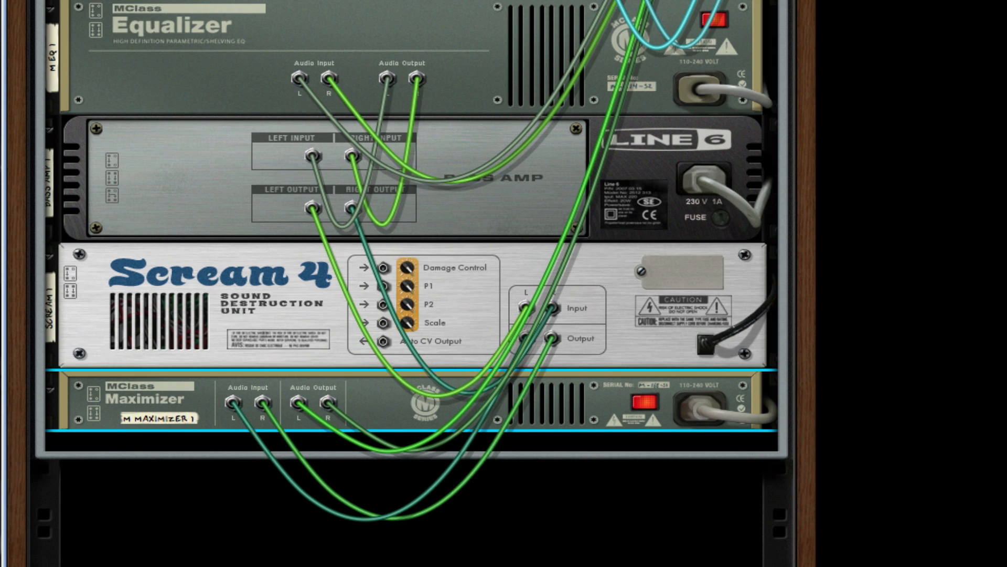
scroll(629, 283, up, 5)
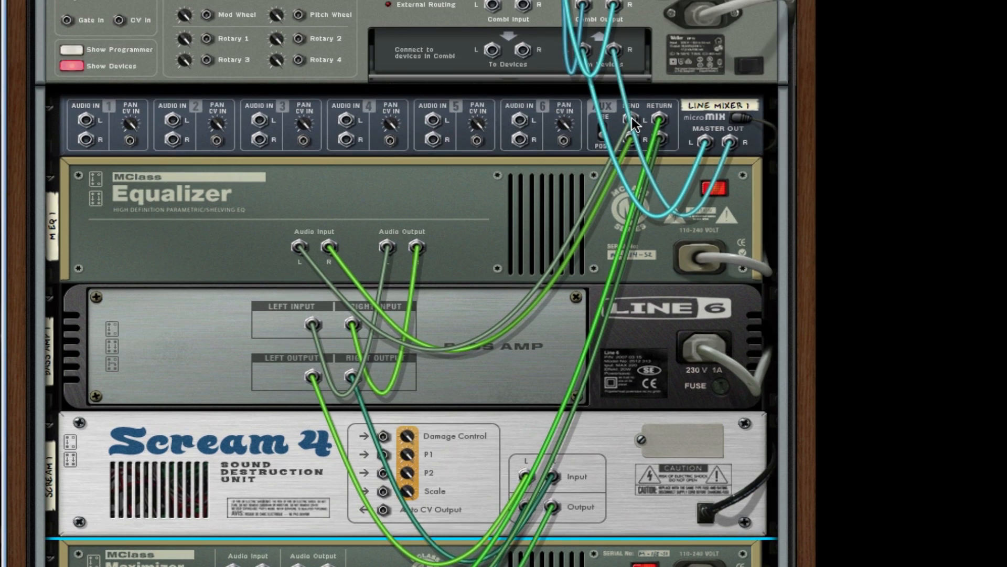
drag(631, 118, 433, 230)
drag(659, 120, 562, 253)
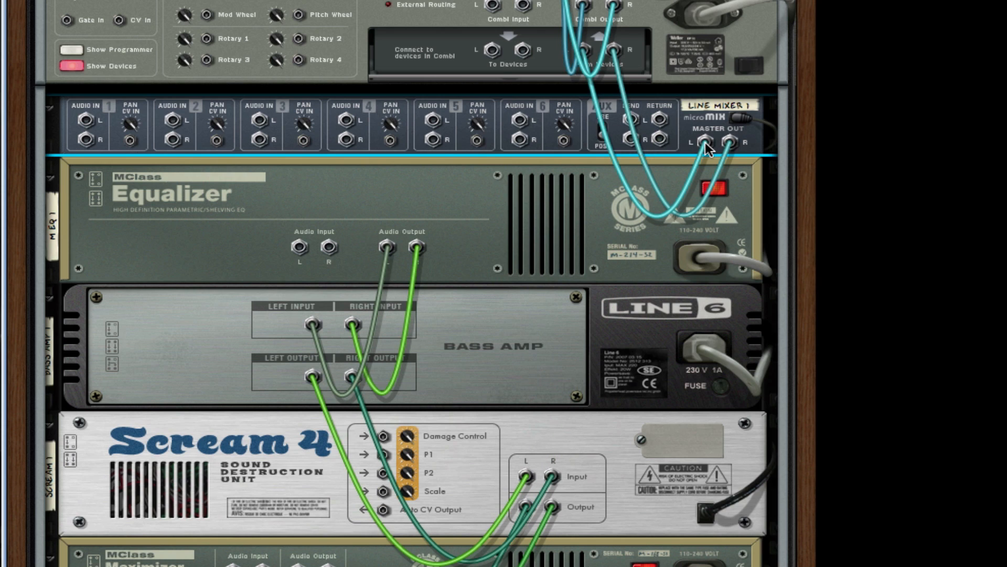
drag(705, 143, 721, 159)
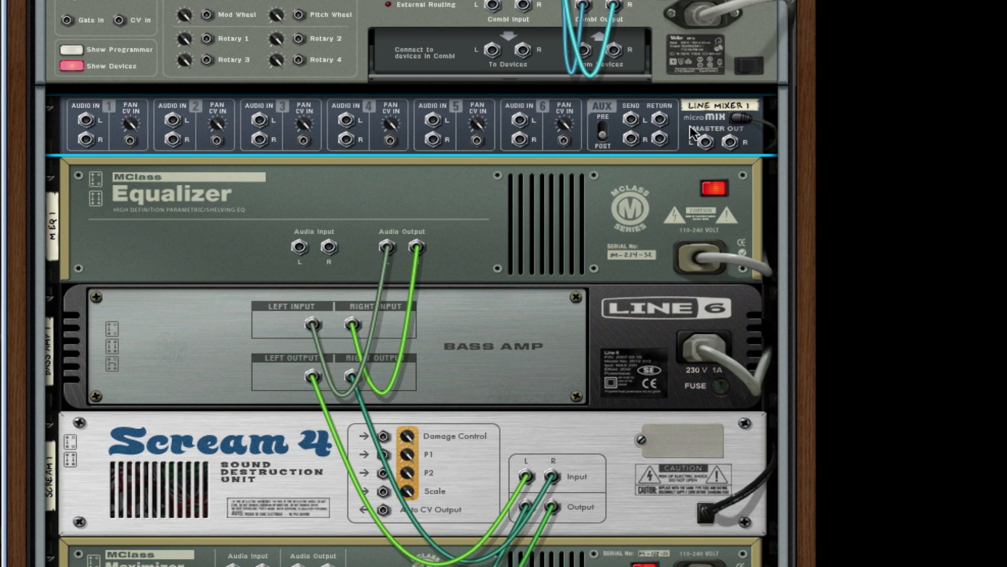
Route the line mixer's master out into the Equalizer and the Maximizer's output to the Combinator's From Devices input, then return to the front.
drag(706, 142, 301, 245)
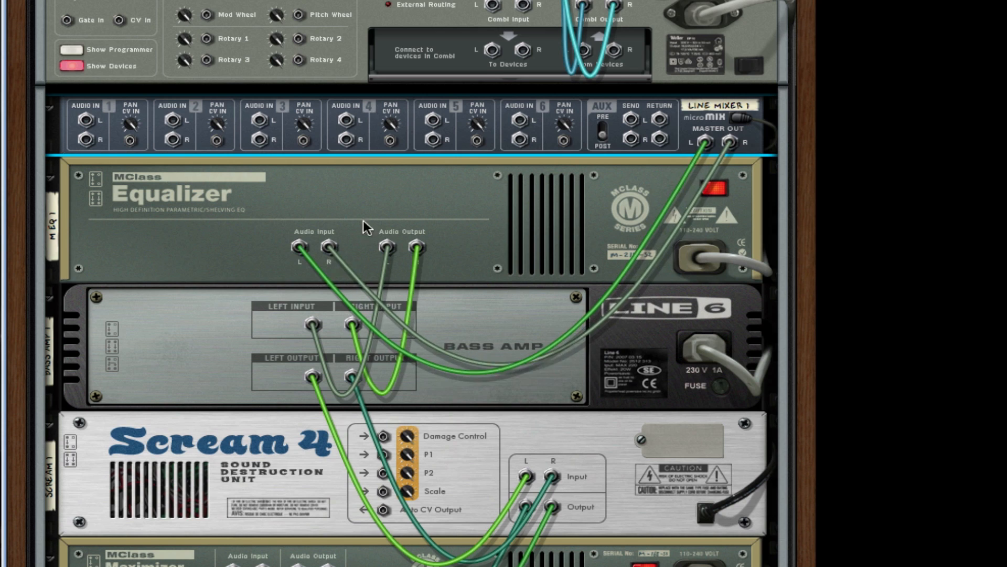
scroll(362, 522, down, 2)
drag(298, 508, 580, 1)
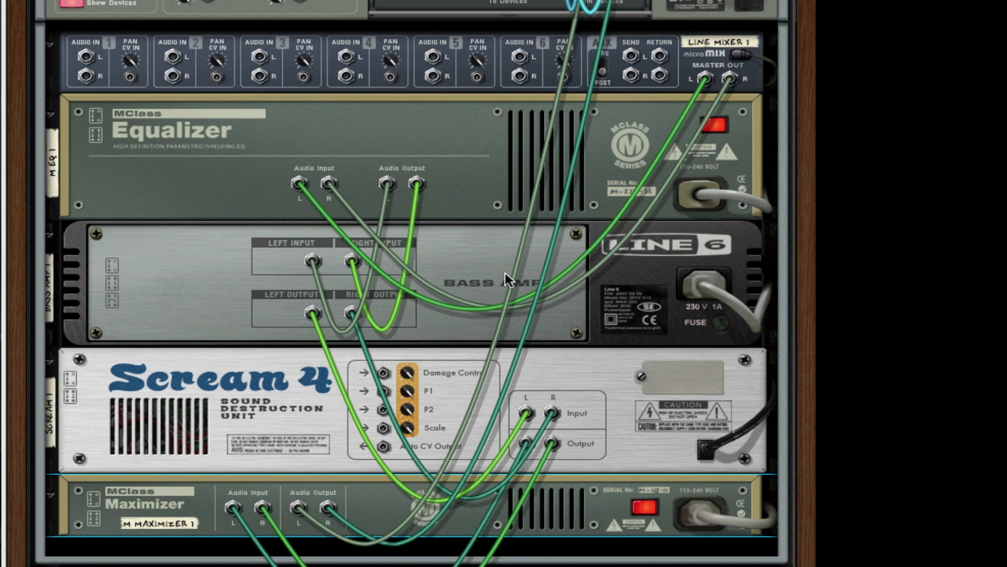
key(Tab)
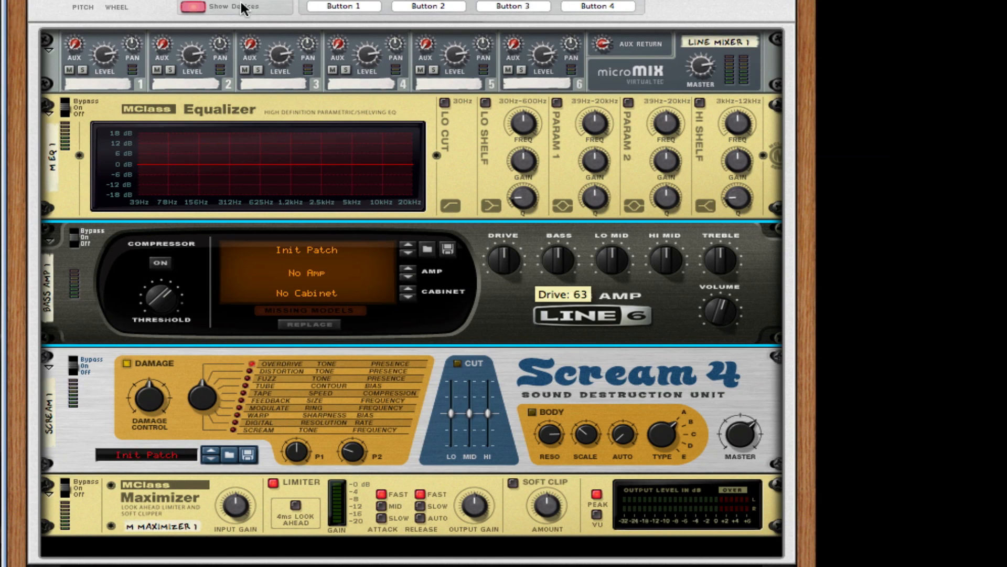
Enable the Equalizer's Lo Cut, Param 1, Param 2 and Hi Shelf bands.
click(444, 101)
click(557, 102)
click(629, 102)
click(699, 103)
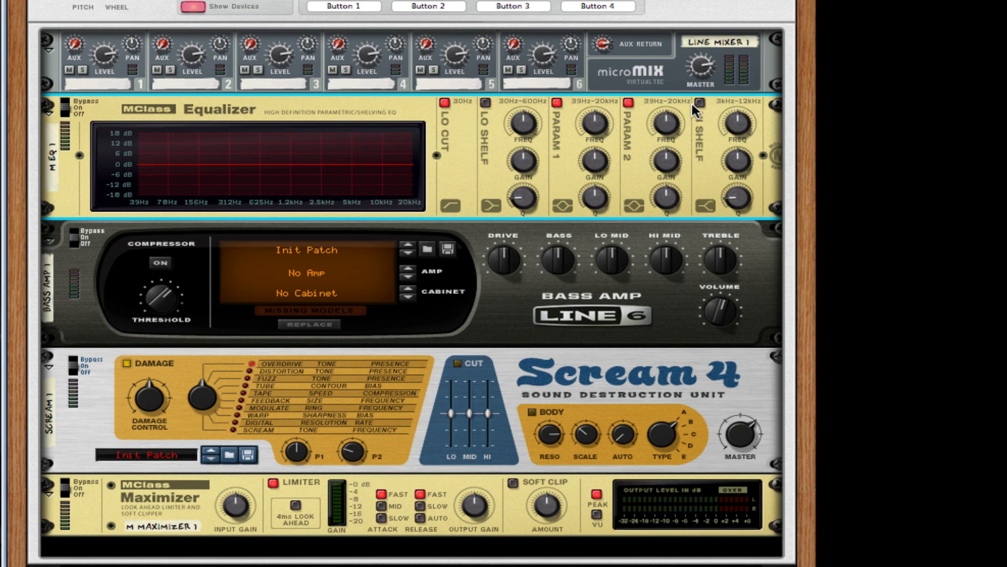
scroll(691, 103, up, 1)
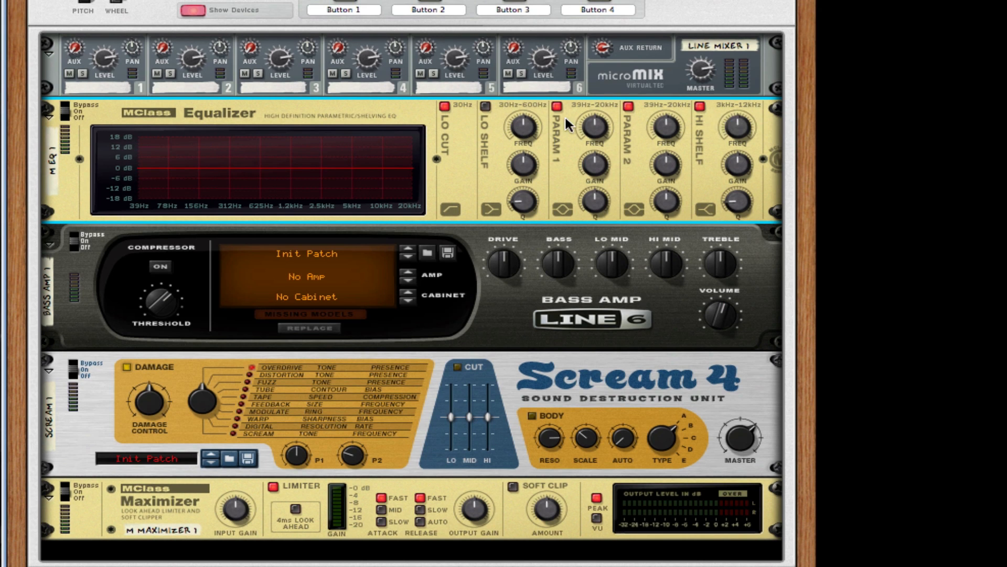
Shape deep, narrow notches in the Equalizer with Param 1 just above 156 Hz and Param 2 just below 2.5 kHz at -18.3 dB.
drag(587, 126, 601, 446)
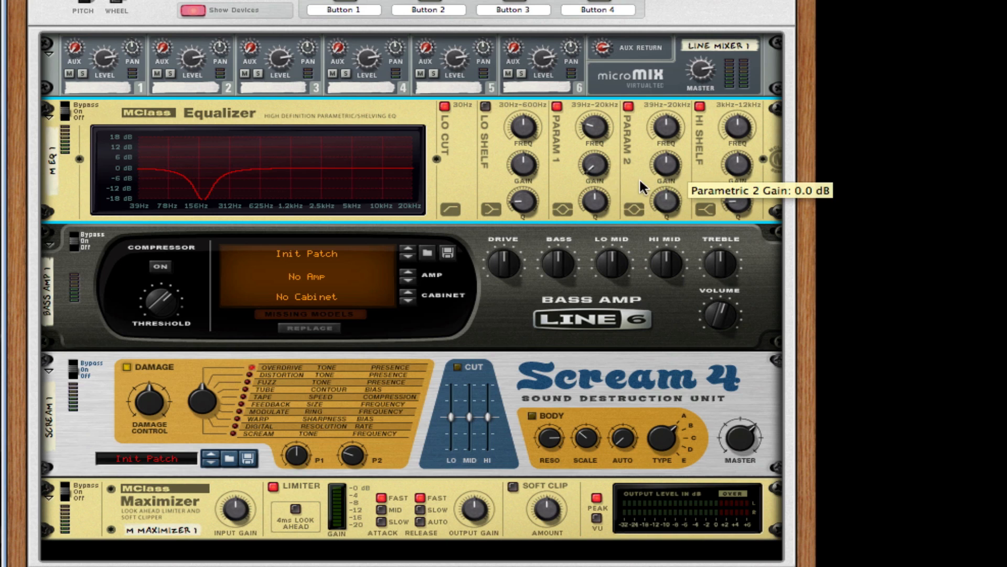
drag(600, 203, 607, 124)
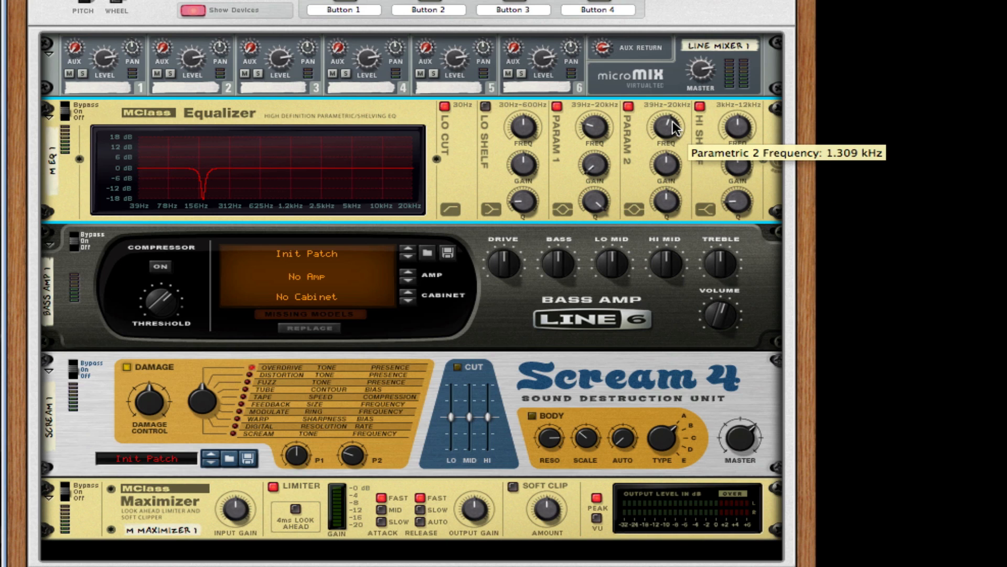
drag(674, 129, 674, 125)
drag(666, 165, 669, 252)
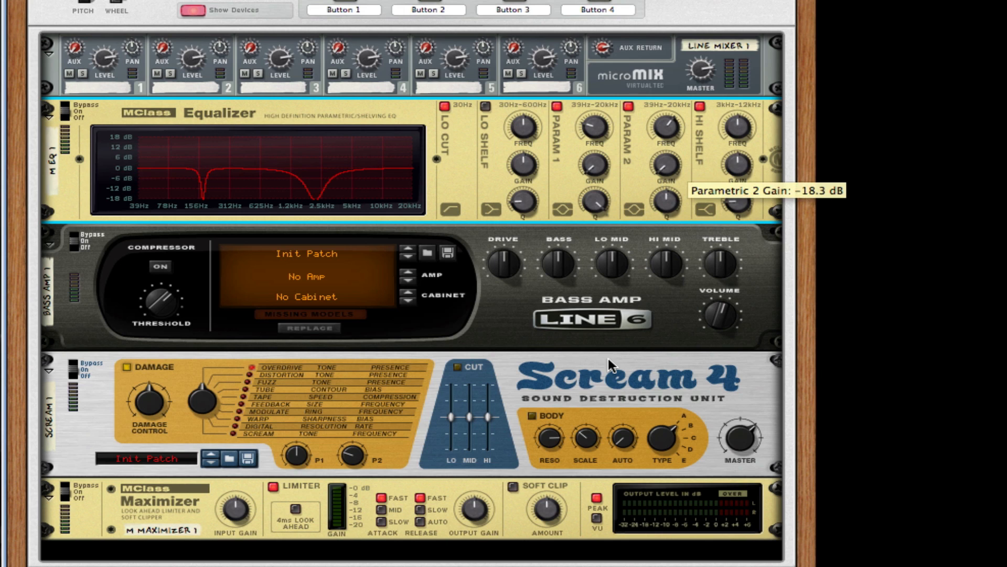
drag(667, 204, 672, 201)
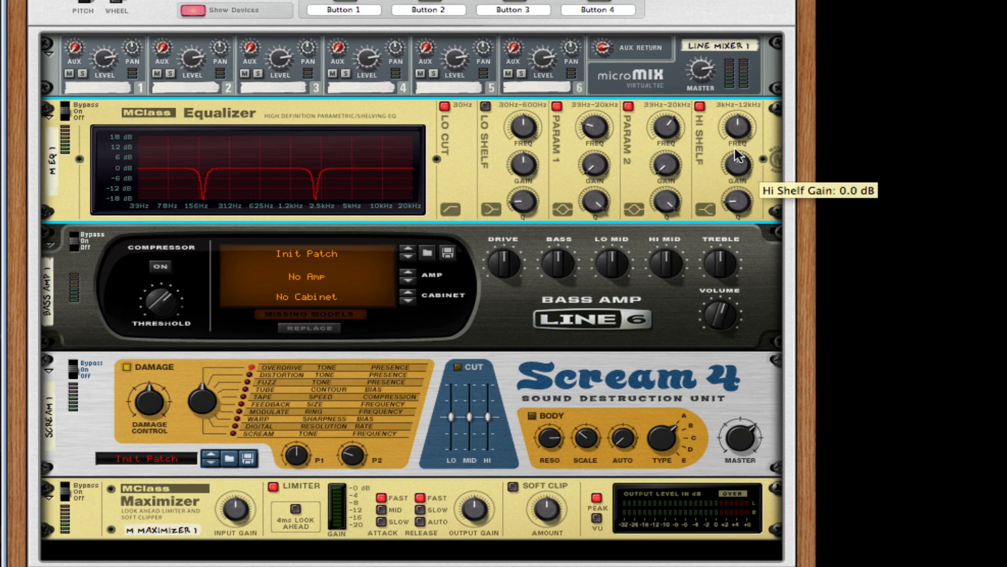
Set the Equalizer's Hi Shelf to its lowest frequency, a gain of -4.0 dB and maximum Q.
drag(746, 131, 755, 265)
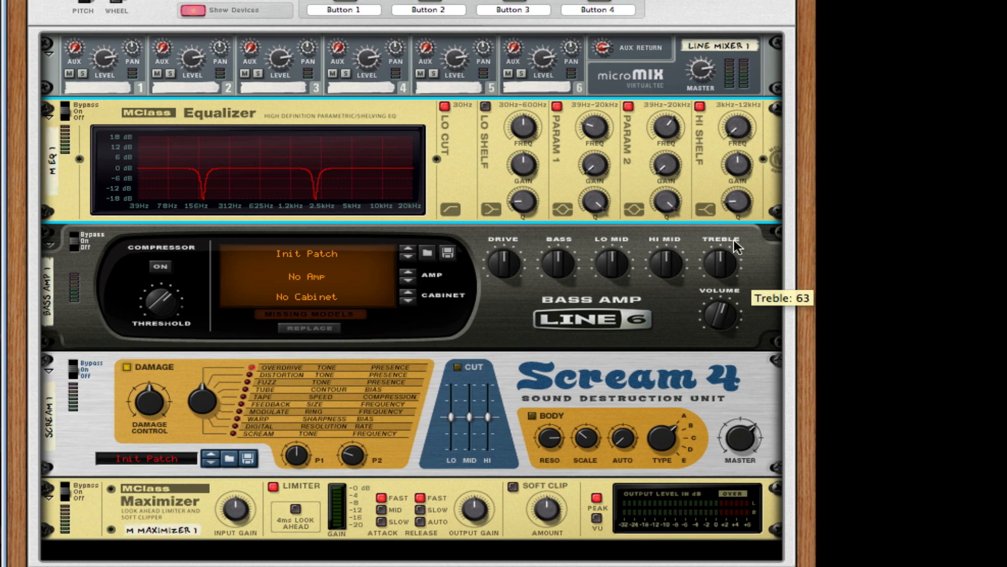
drag(744, 163, 744, 169)
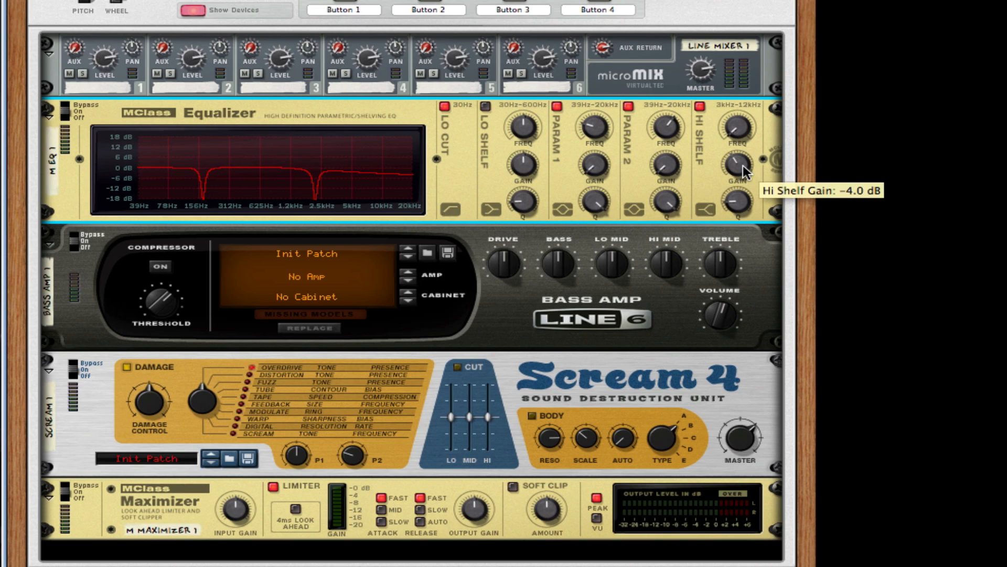
drag(743, 207, 744, 199)
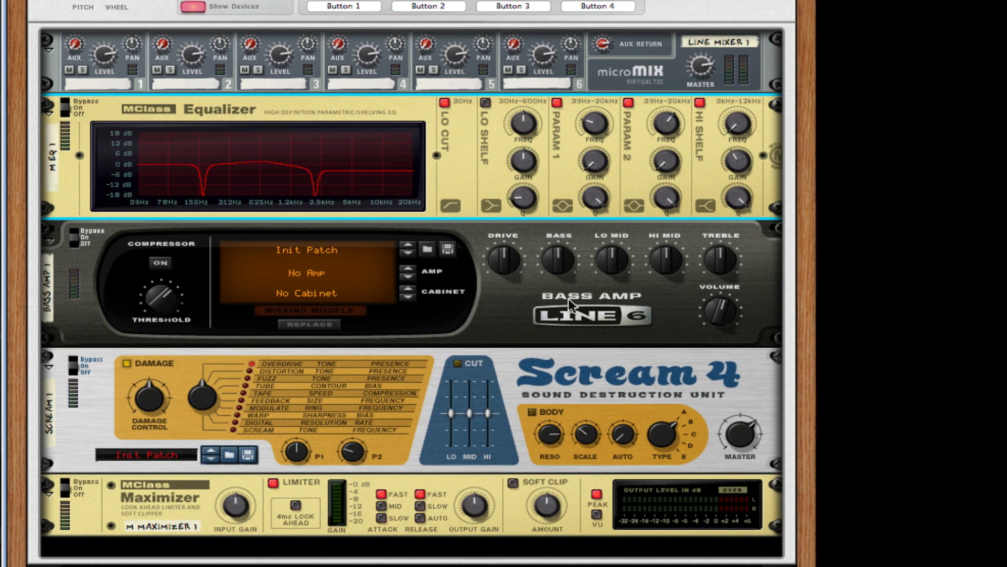
Set the effect switches: Bass Amp compressor on, Scream 4 bypassed and Maximizer limiter off.
click(159, 262)
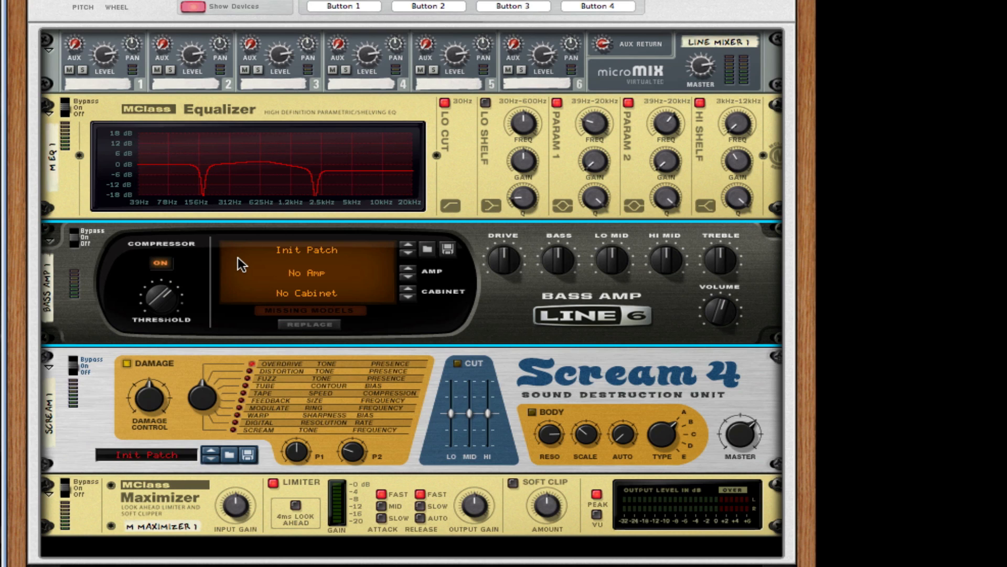
click(72, 369)
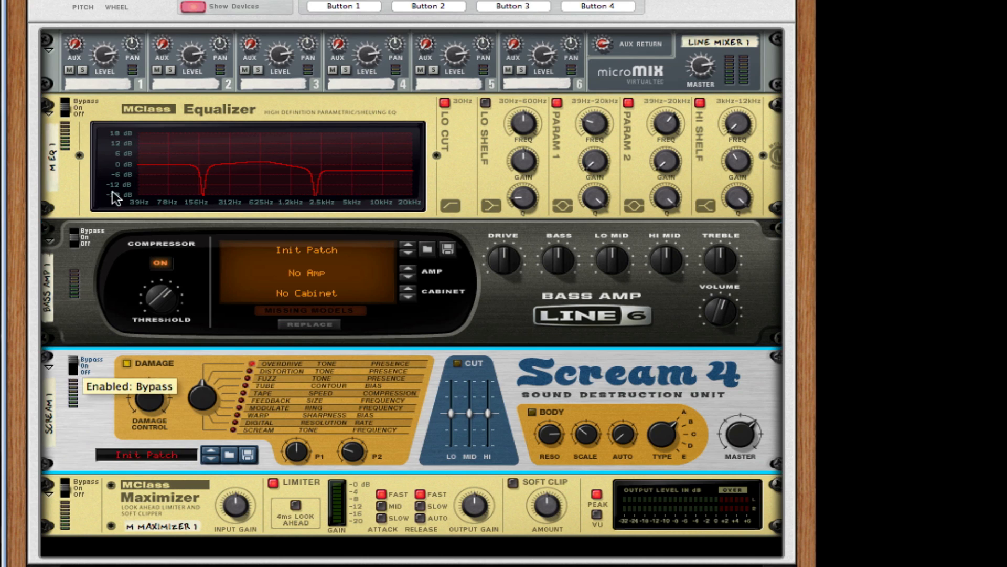
click(274, 483)
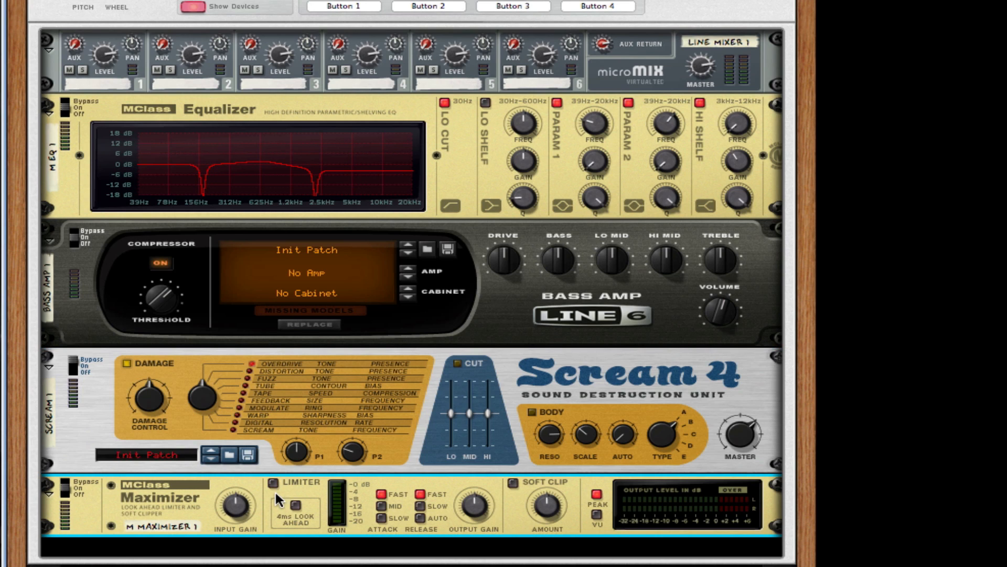
Set the Maximizer's release to Auto, enable Soft Clip and raise its amount to maximum.
click(423, 518)
click(513, 481)
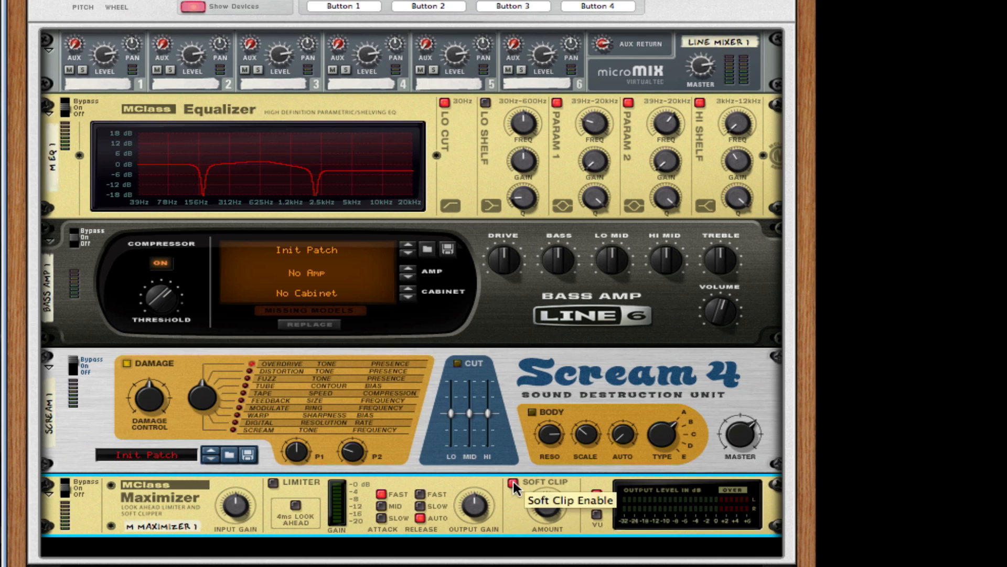
drag(541, 512, 540, 462)
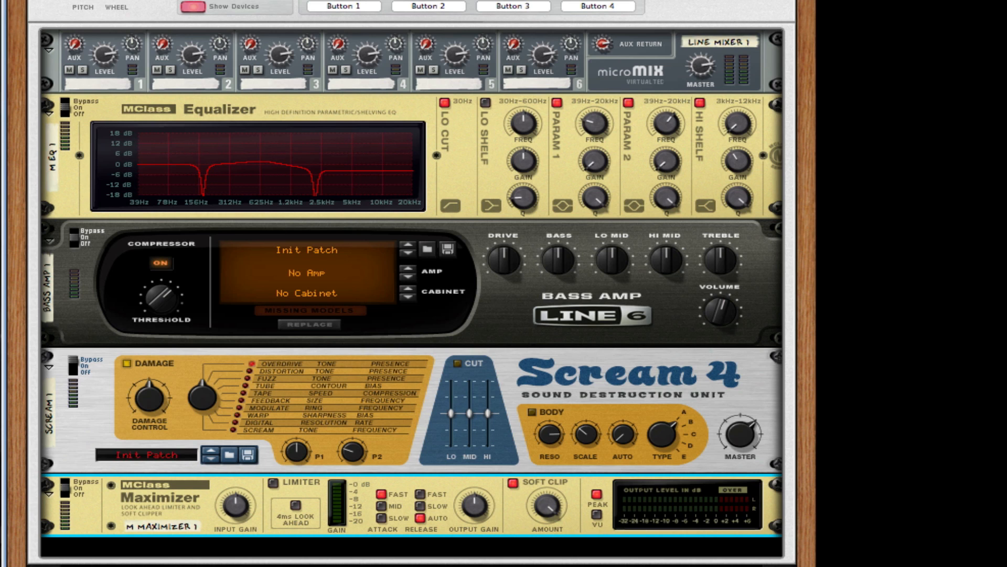
Fold the Maximizer, Scream 4, Bass Amp and Equalizer devices in the Combinator.
click(49, 490)
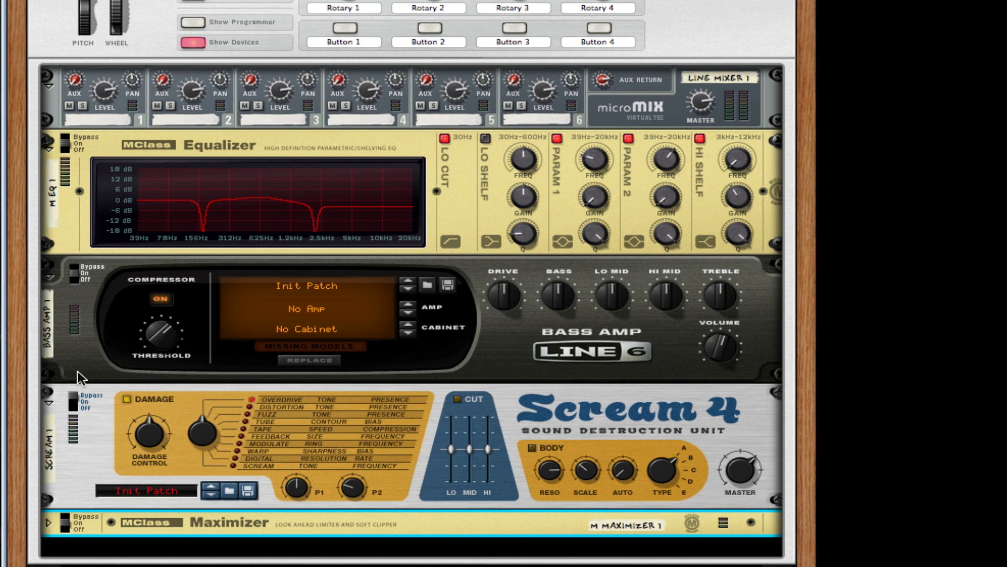
click(53, 402)
click(47, 378)
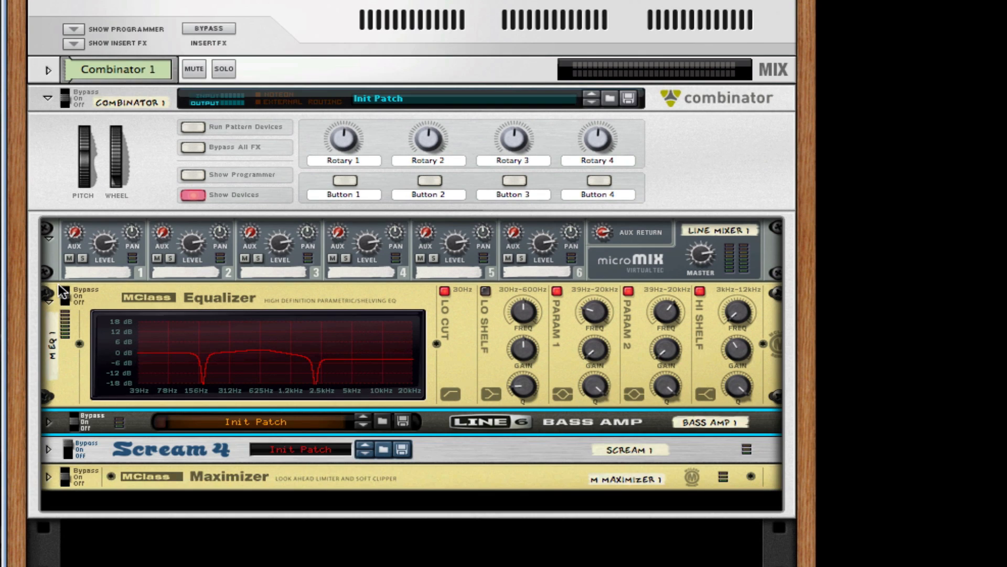
click(49, 298)
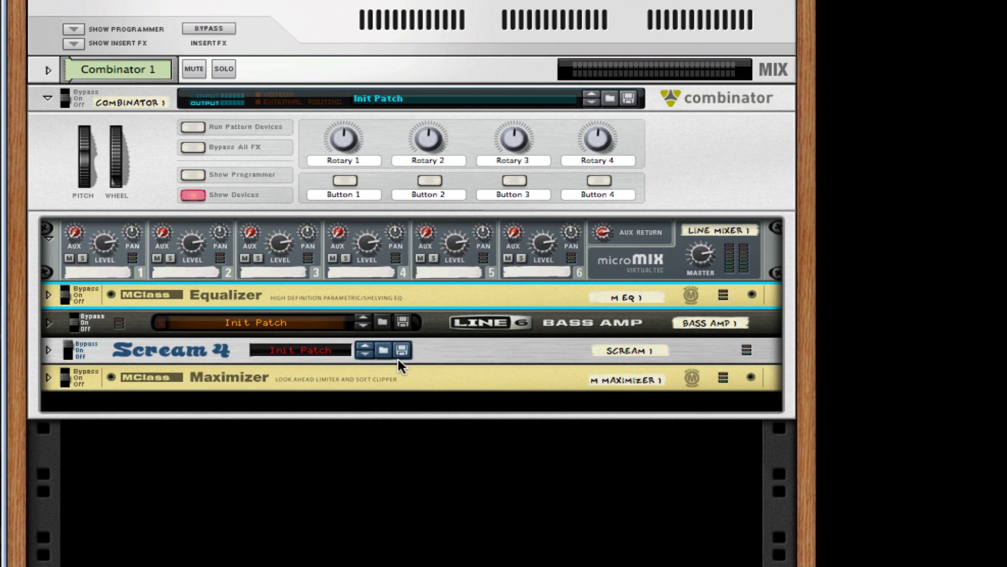
Add a Malström Graintable Synthesizer below the Maximizer inside the Combinator.
right_click(630, 254)
key(Escape)
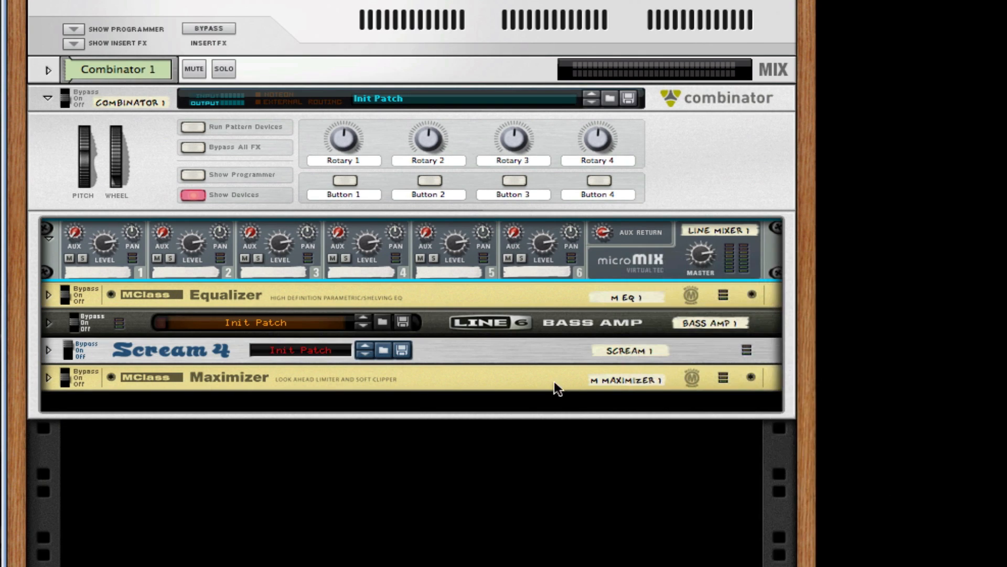
right_click(515, 396)
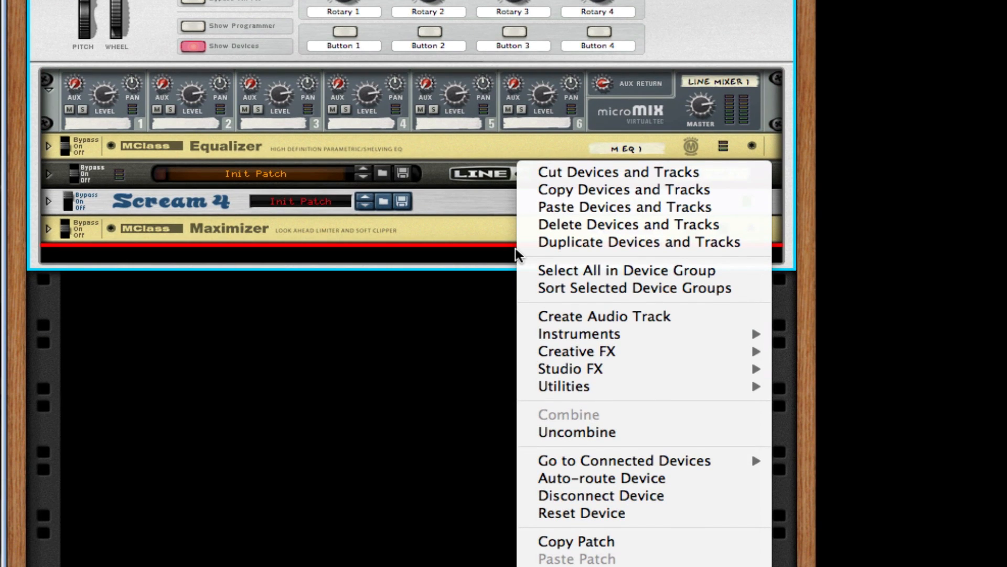
mouse_move(655, 337)
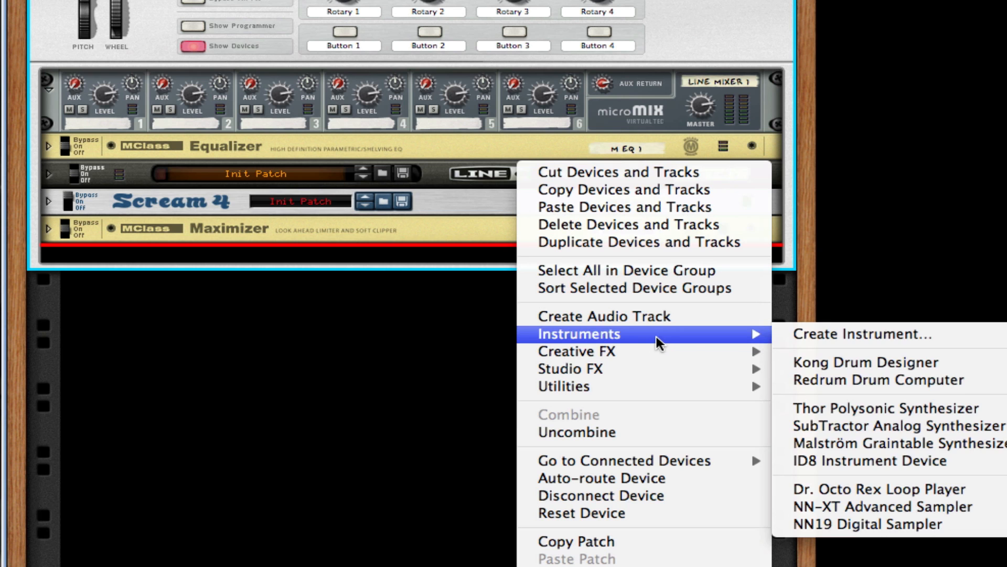
click(895, 443)
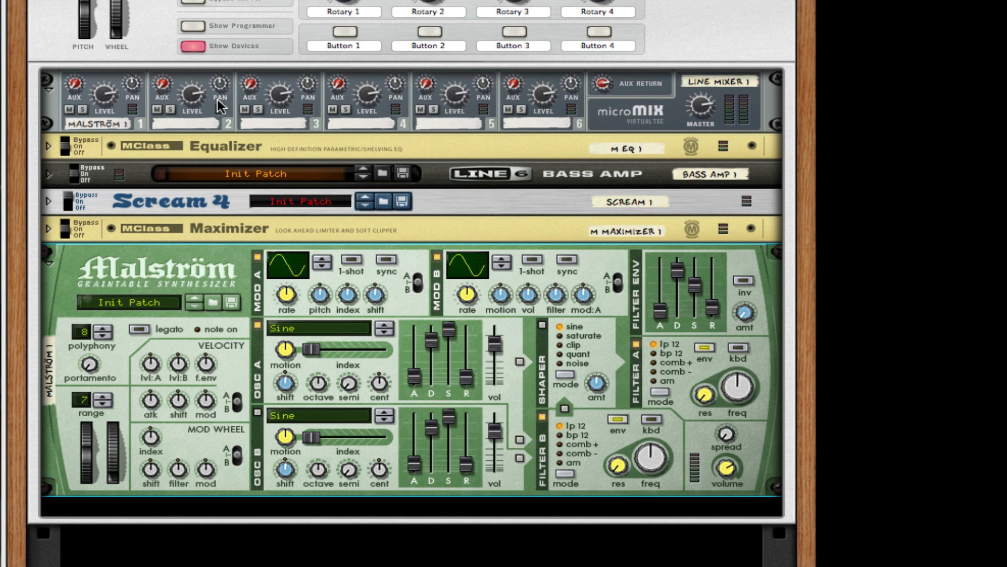
Replace the Malström's main output cables, wiring osc A output to mixer channel 1 left and osc B to channel 2 left.
scroll(588, 427, down, 3)
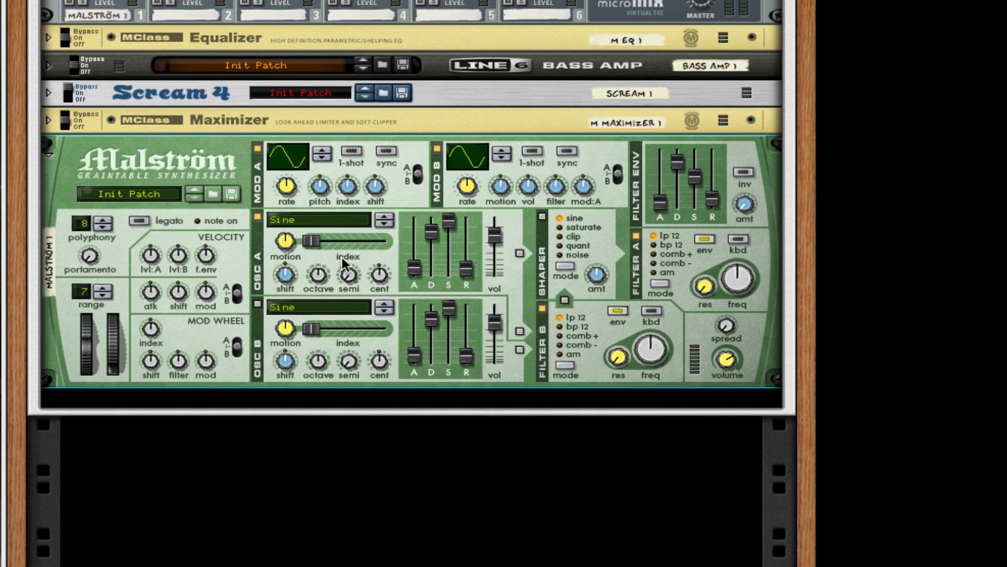
key(Tab)
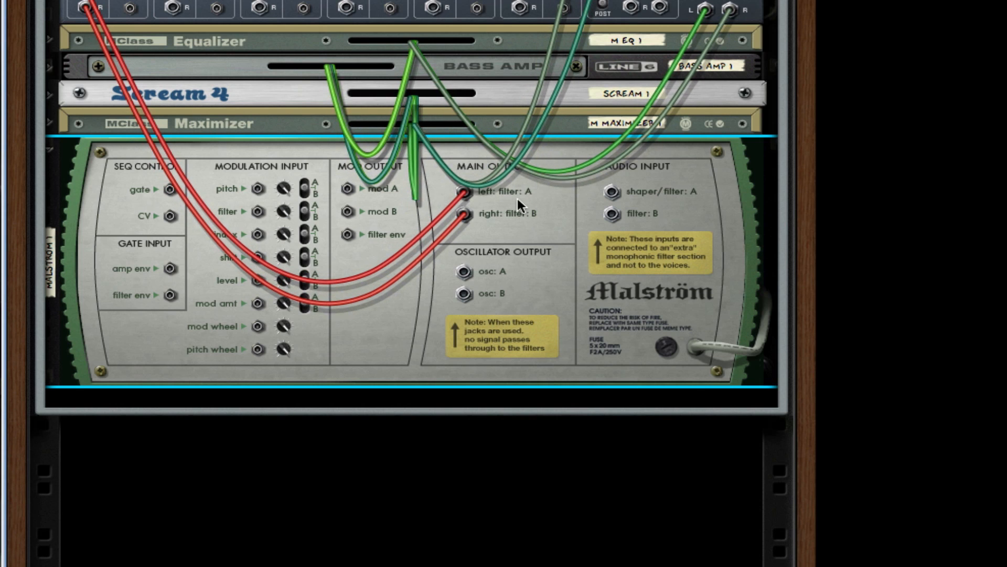
scroll(482, 201, up, 1)
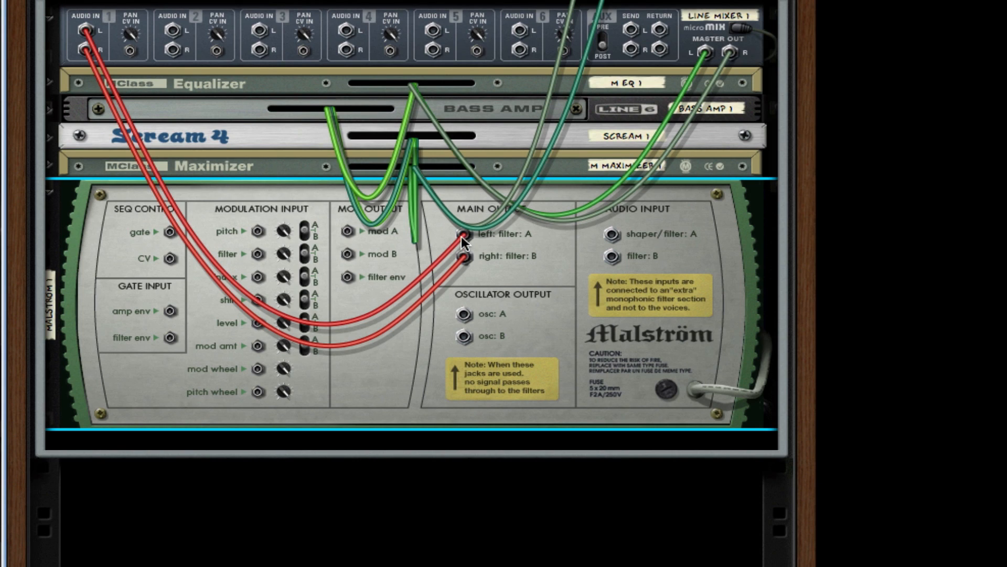
drag(461, 236, 450, 242)
drag(464, 315, 84, 31)
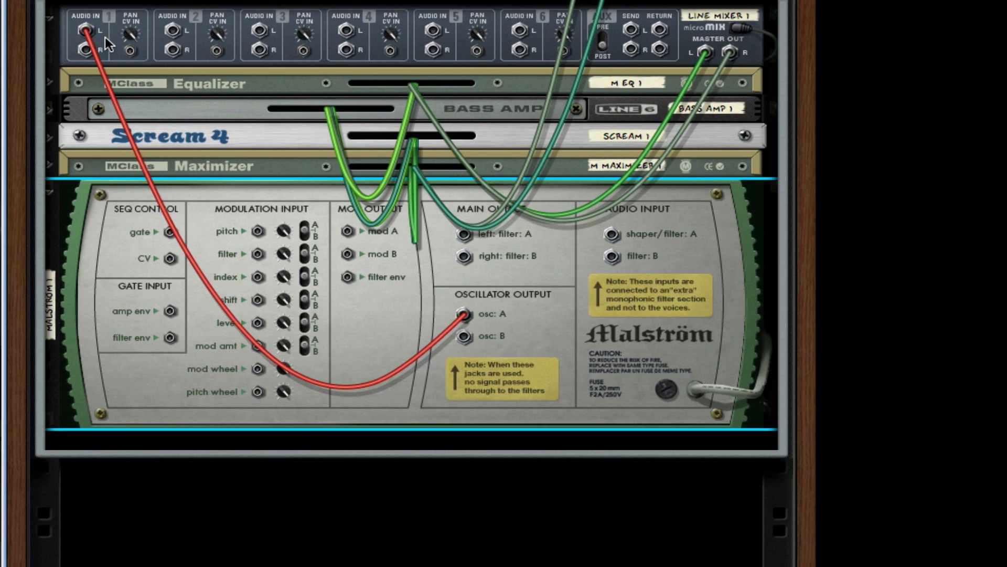
drag(466, 336, 168, 33)
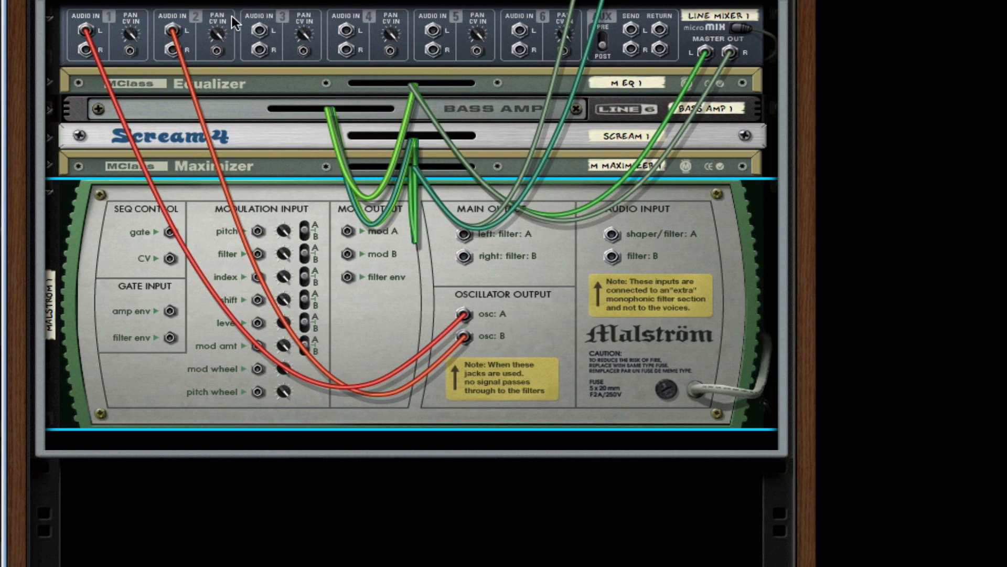
key(Tab)
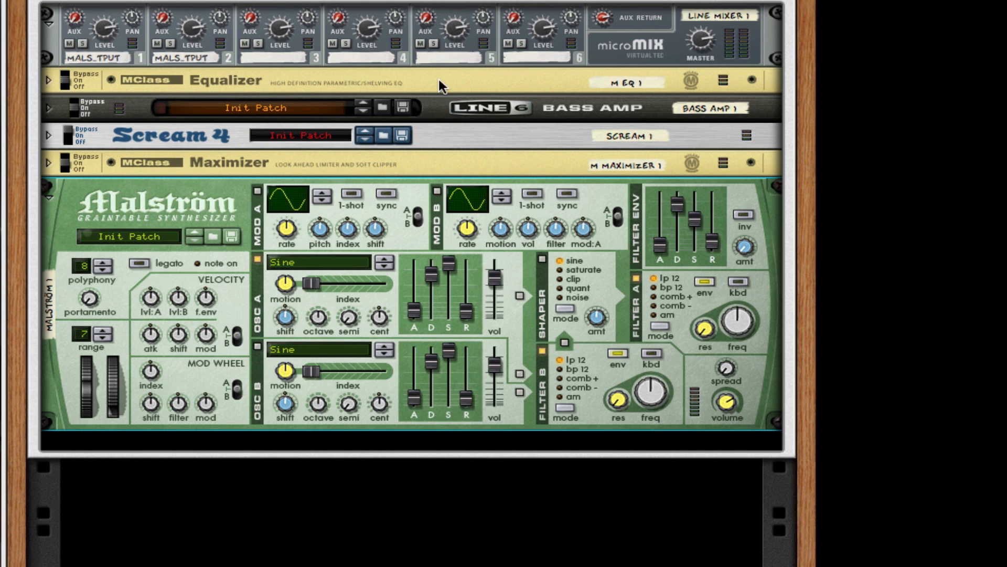
Set oscillator A to Sawtooth*16 with its index near the middle, and enable oscillator B with its index about a quarter up.
click(331, 262)
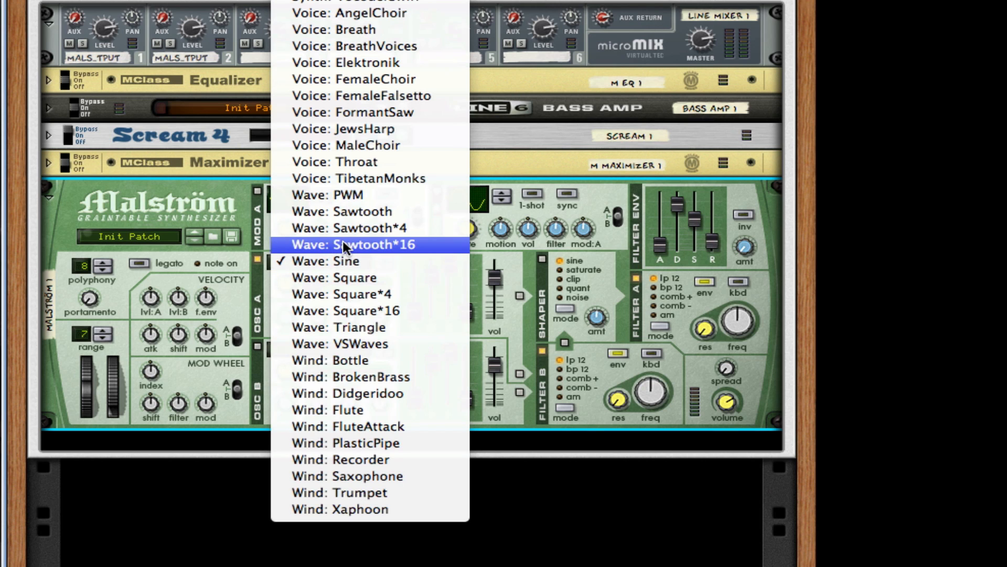
click(342, 244)
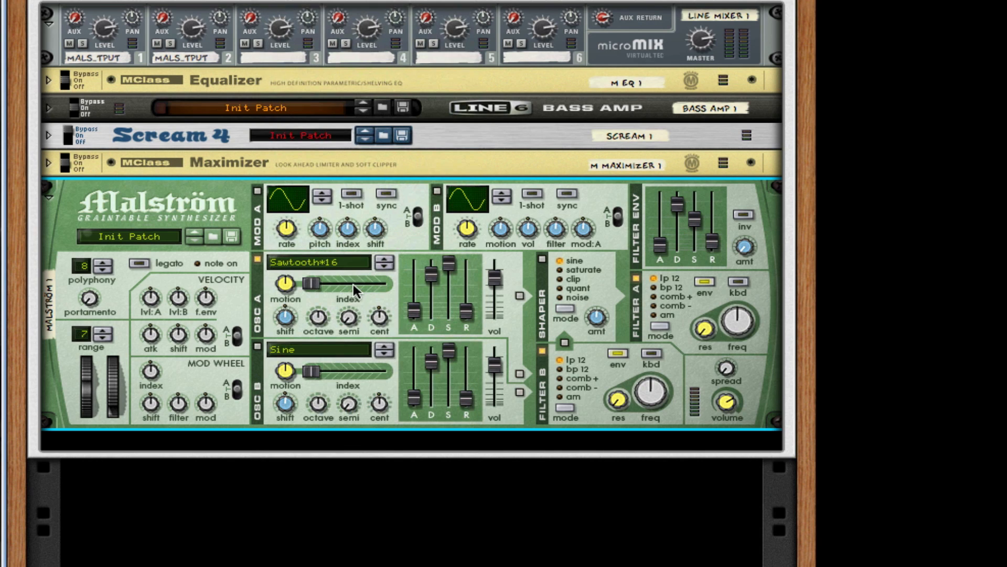
drag(354, 284, 357, 283)
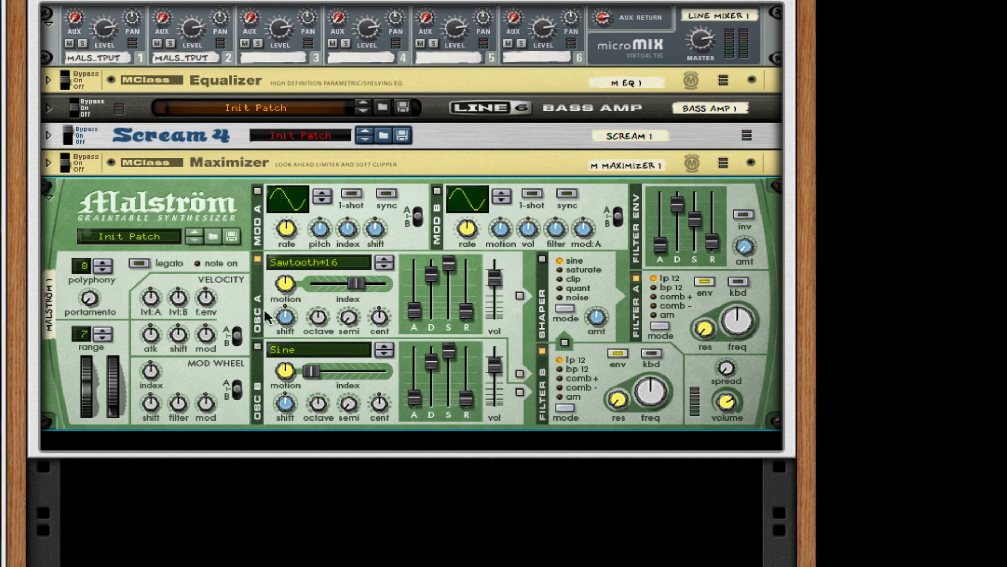
mouse_move(358, 283)
mouse_down()
mouse_move(378, 286)
mouse_move(343, 285)
mouse_up()
drag(312, 373, 332, 373)
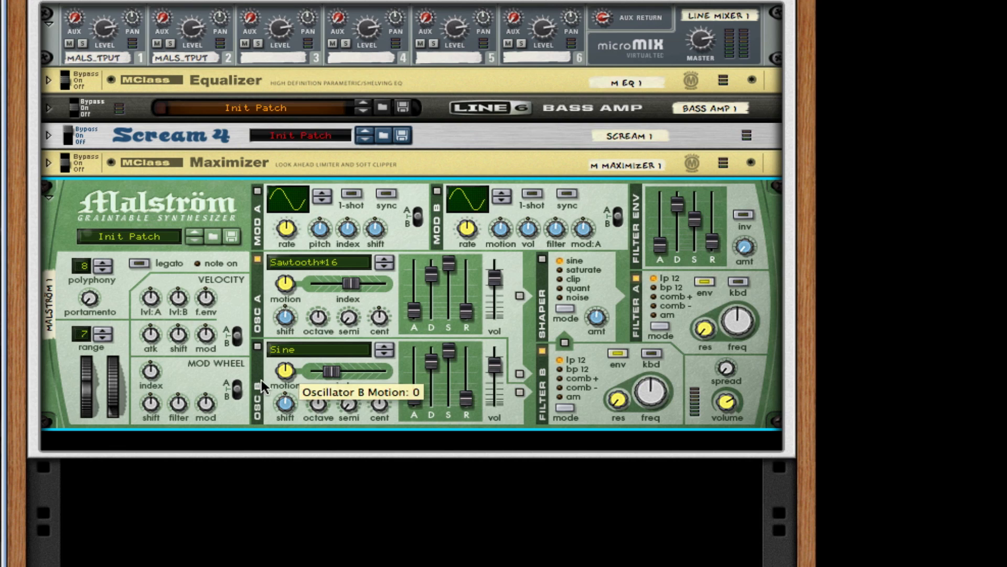
click(258, 347)
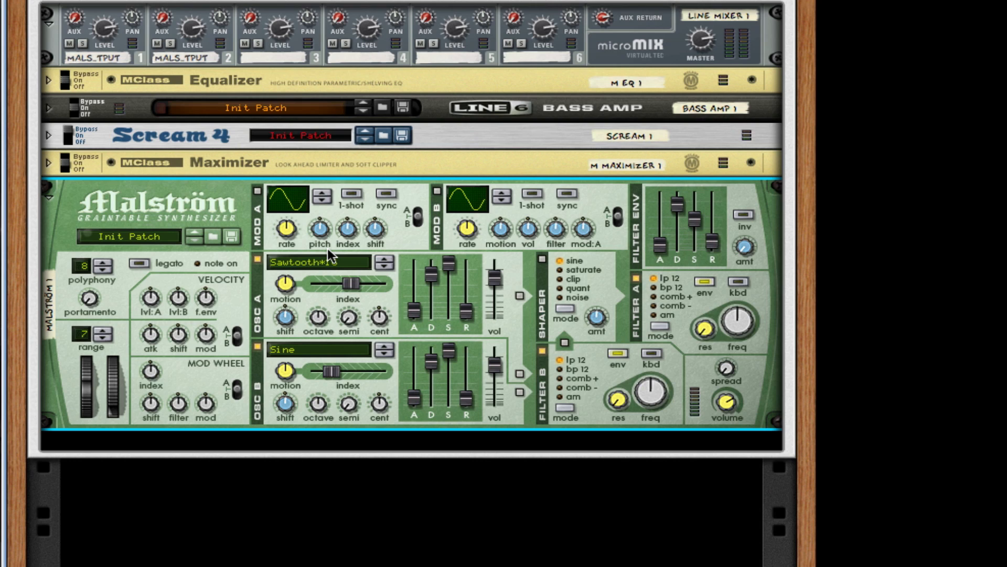
Raise oscillator A's semi and cent tuning, and set the decay of both oscillators to maximum.
drag(354, 317, 357, 296)
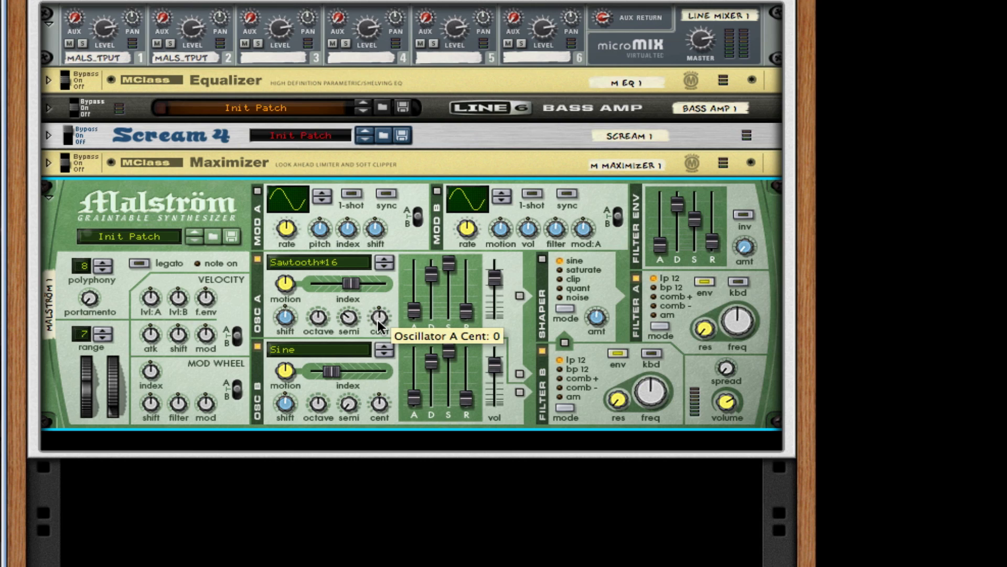
drag(378, 321, 367, 301)
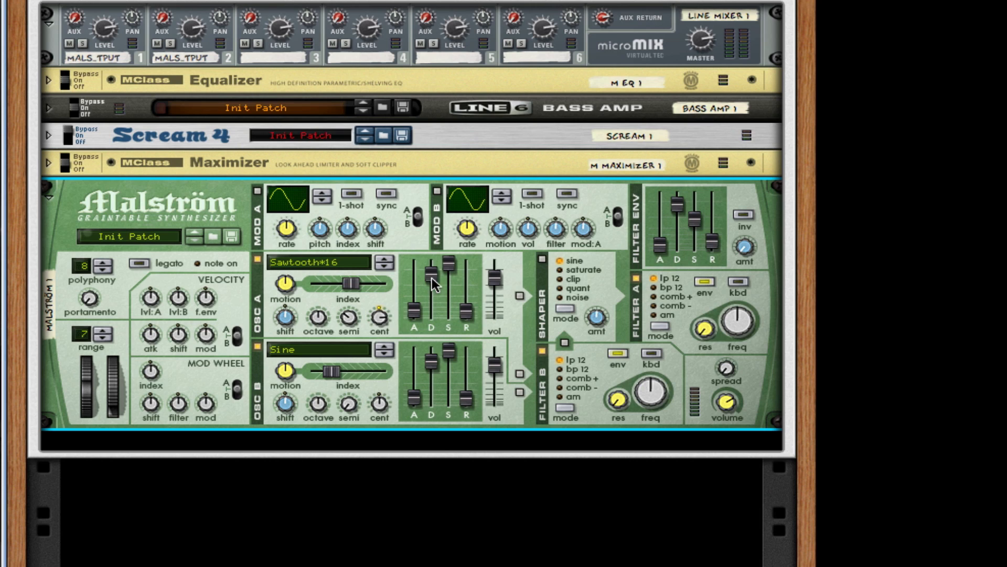
drag(431, 278, 456, 258)
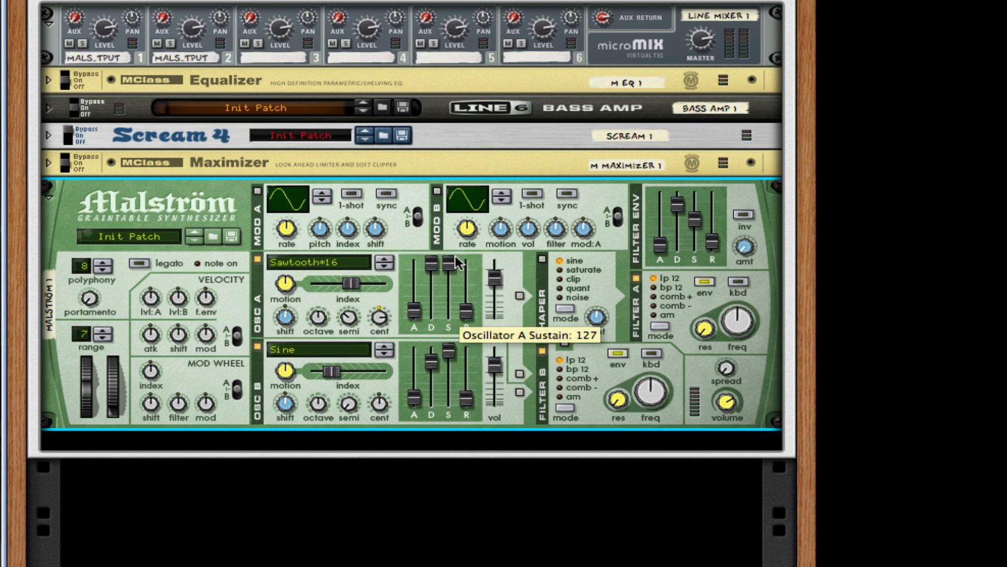
drag(432, 362, 431, 348)
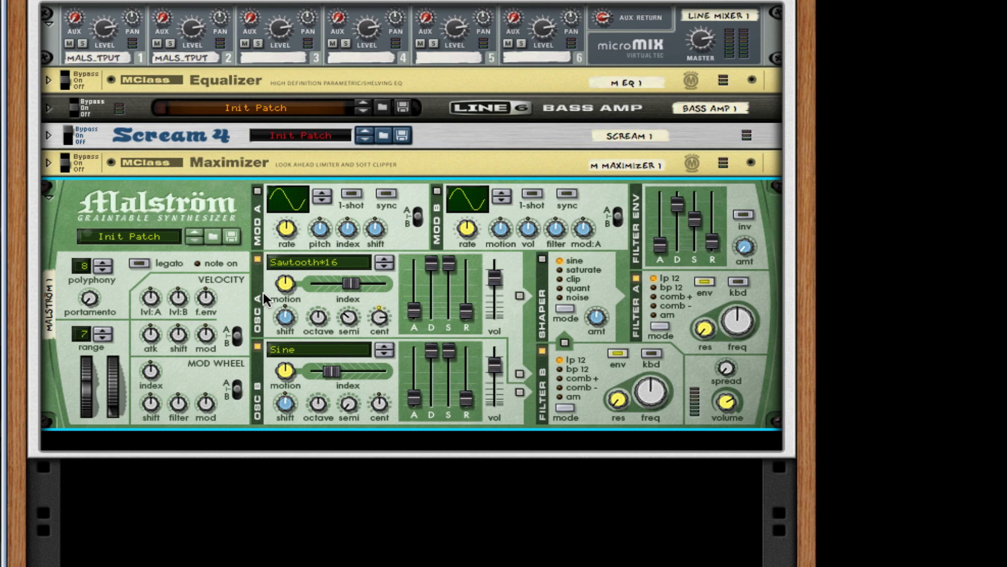
Choose PinkNoise as the graintable for the Malström's oscillator B.
click(342, 348)
scroll(356, 395, up, 8)
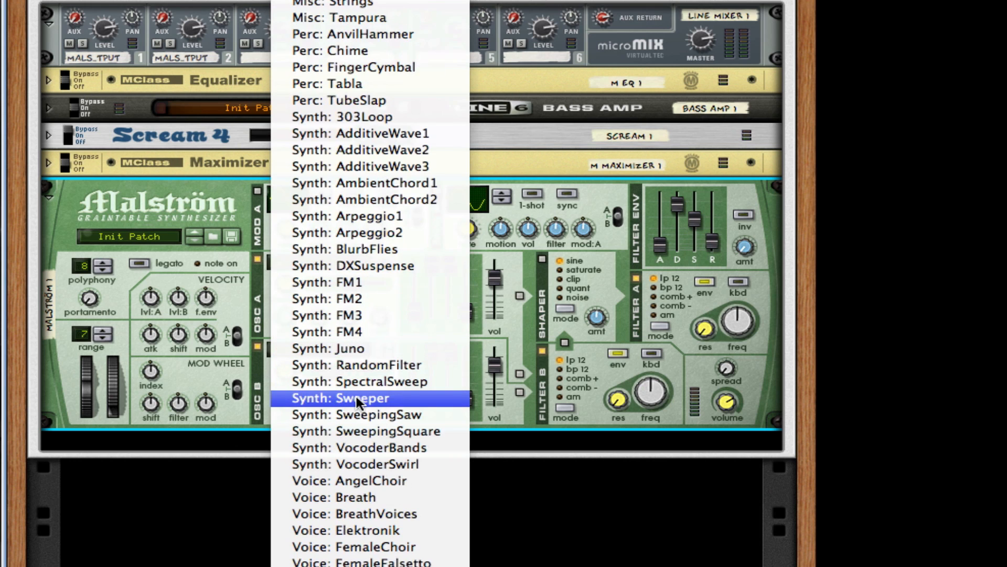
click(431, 566)
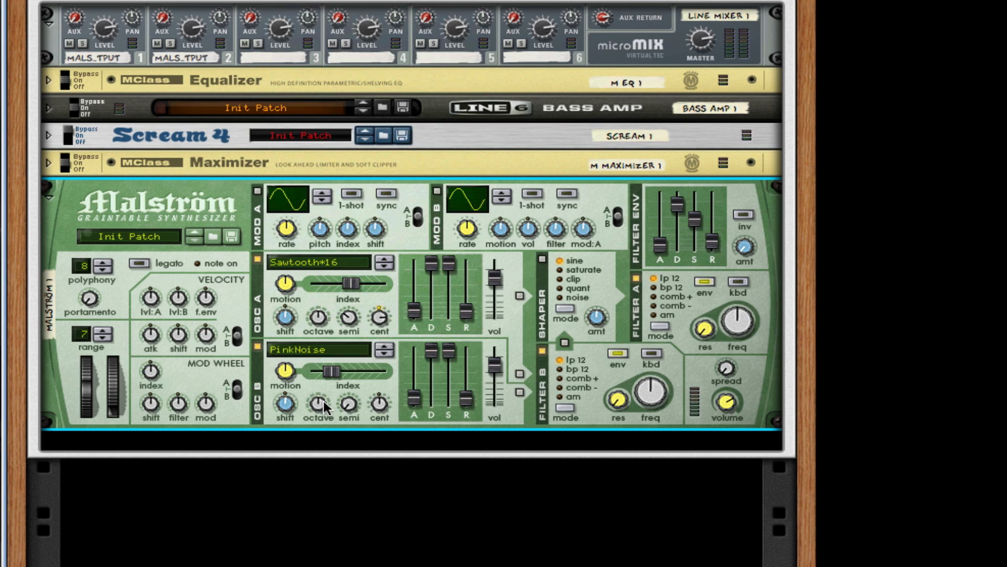
Lower oscillator B's octave, turn its motion to minimum and raise its semi and cent tuning.
drag(323, 401, 322, 407)
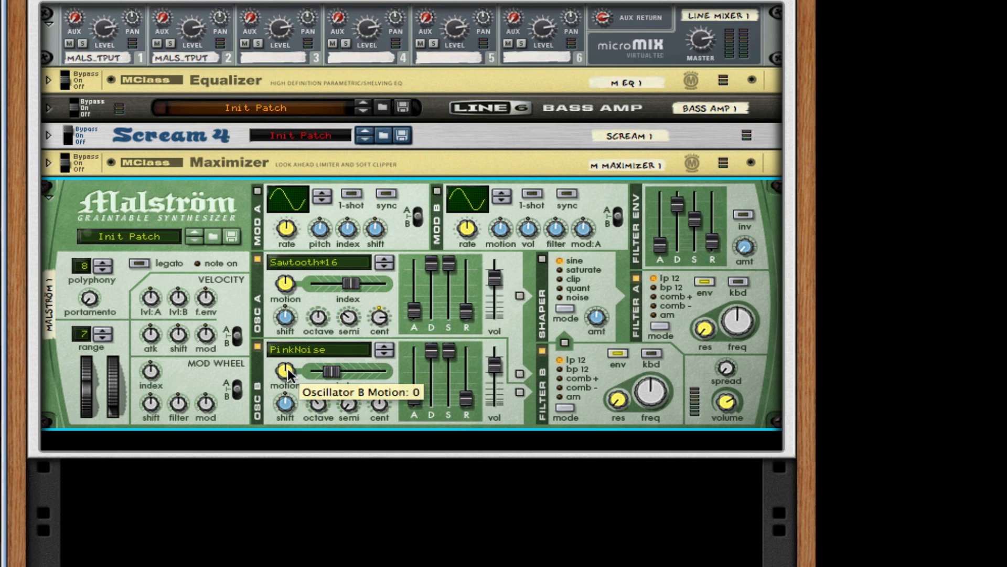
drag(285, 370, 285, 409)
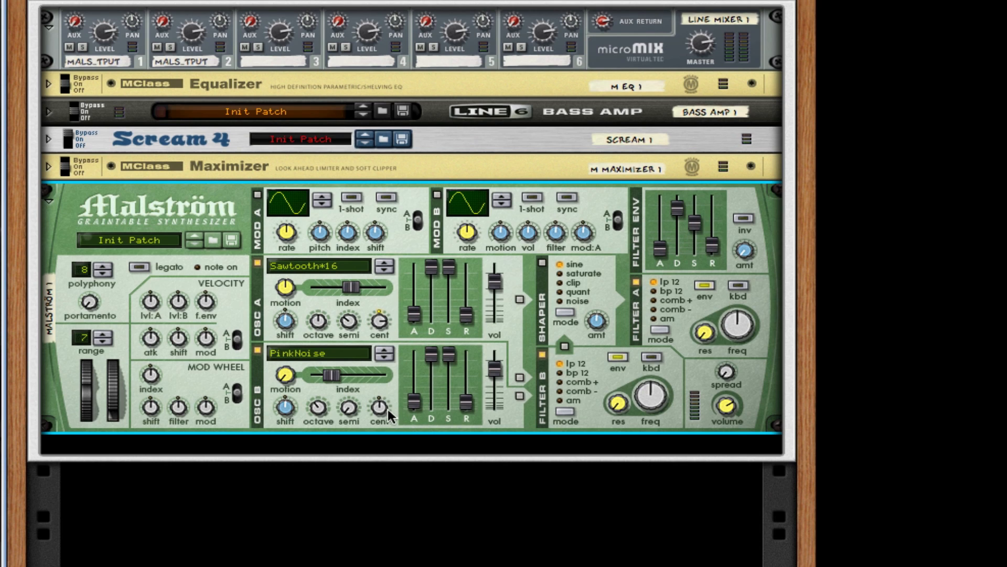
drag(388, 408, 365, 390)
drag(354, 390, 354, 384)
Add a Thor Polysonic Synthesizer below the Malström inside the Combinator.
right_click(269, 419)
mouse_move(414, 453)
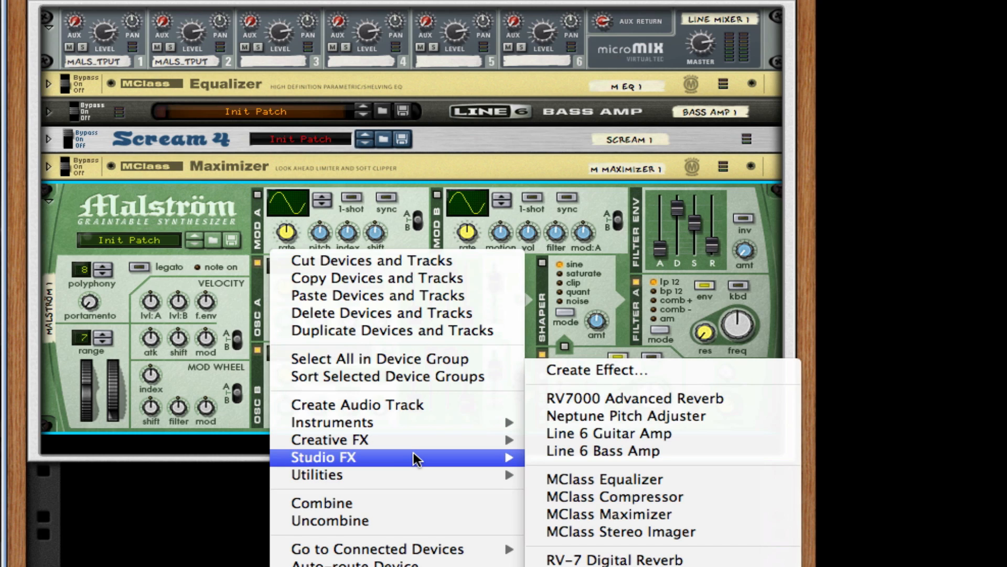
mouse_move(442, 419)
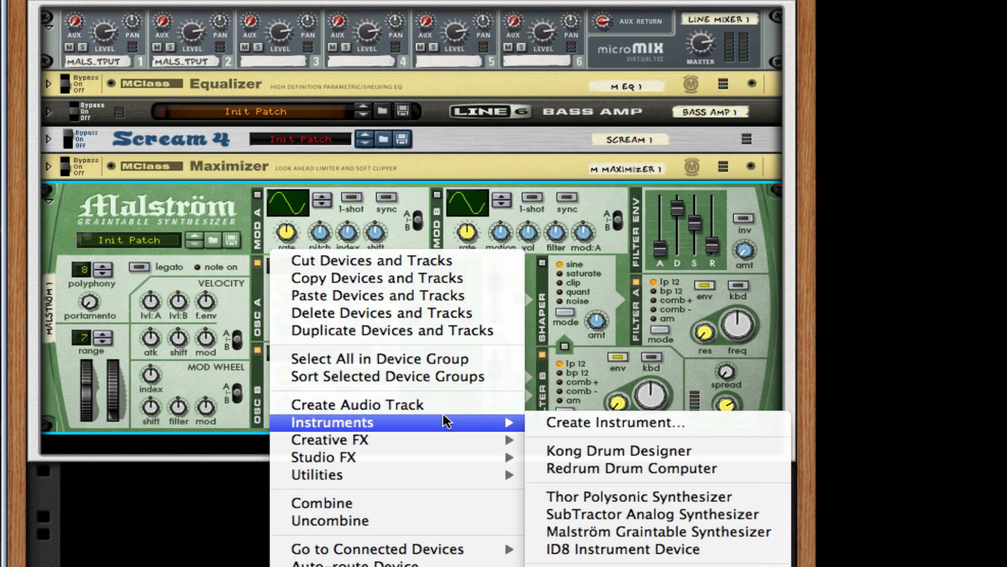
click(663, 494)
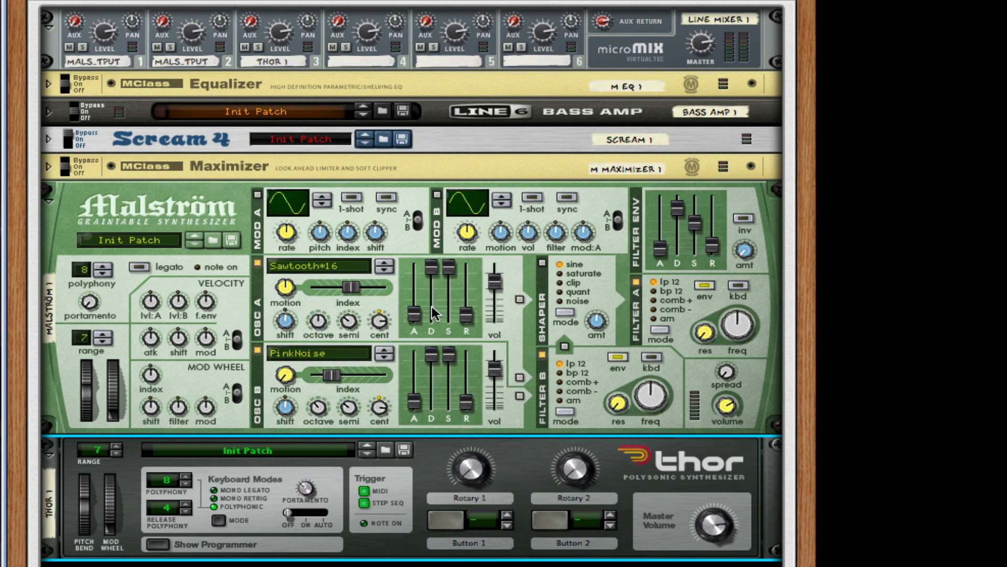
Inspect the rear cabling of the line mixer, Equalizer and Thor, unfolding the Equalizer to see its connections.
key(Tab)
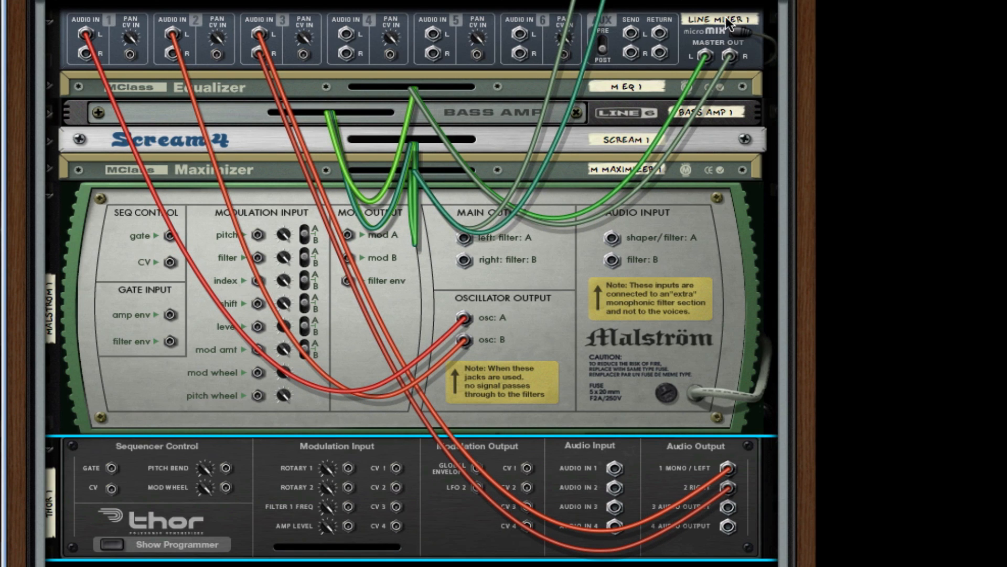
click(51, 86)
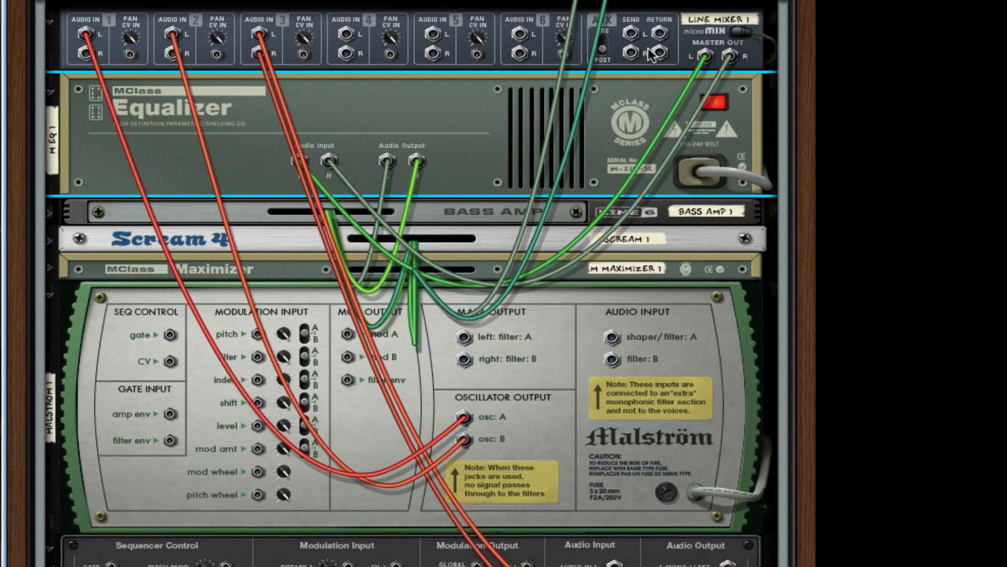
key(Tab)
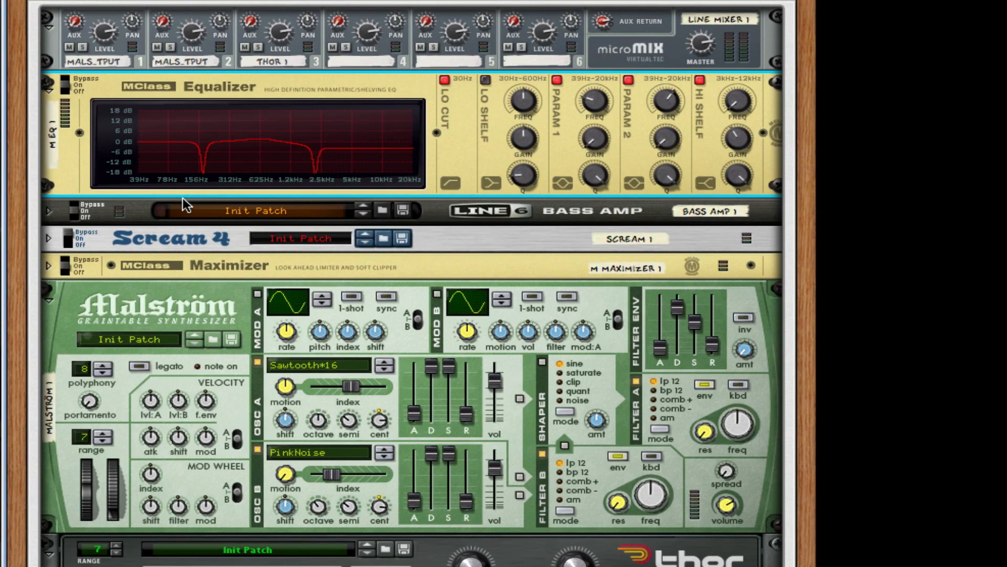
click(51, 87)
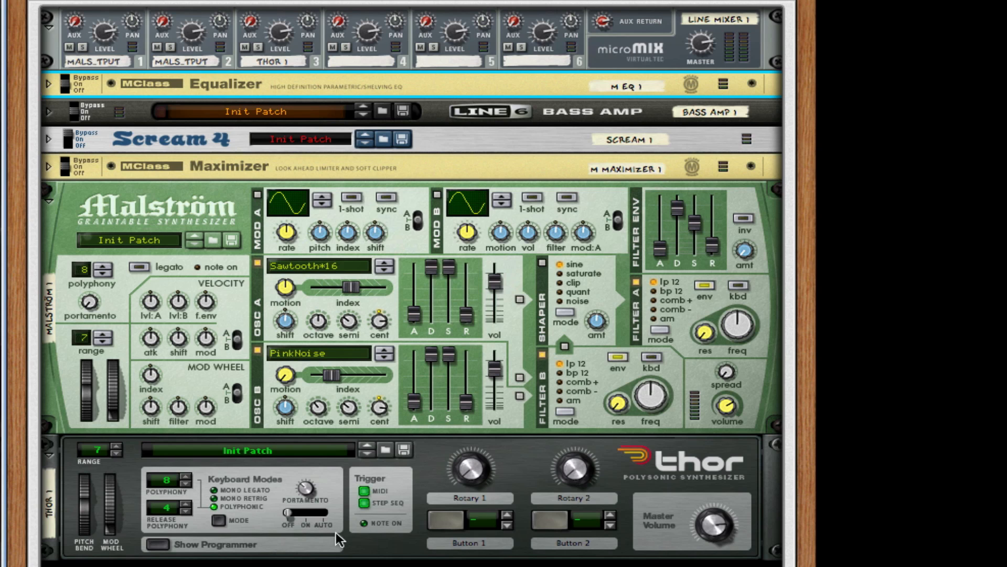
Show Thor's programmer and set its Filter 1 slot to Bypass.
click(383, 525)
scroll(401, 442, down, 3)
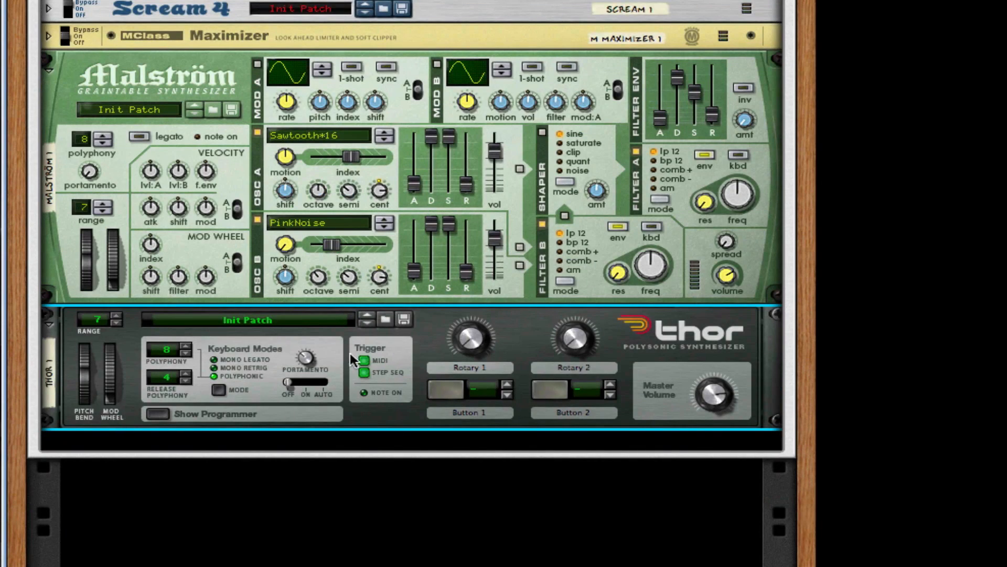
click(156, 411)
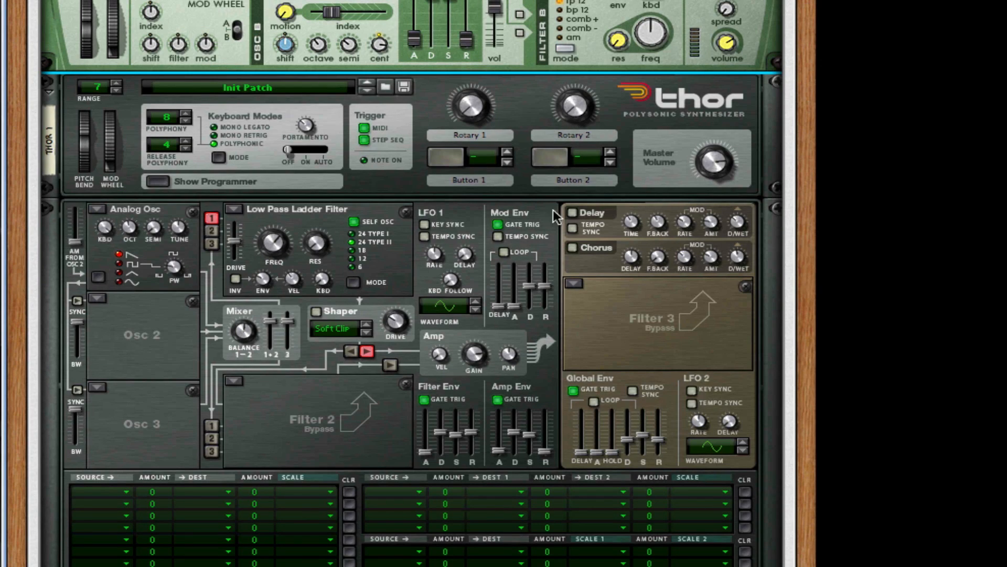
click(231, 209)
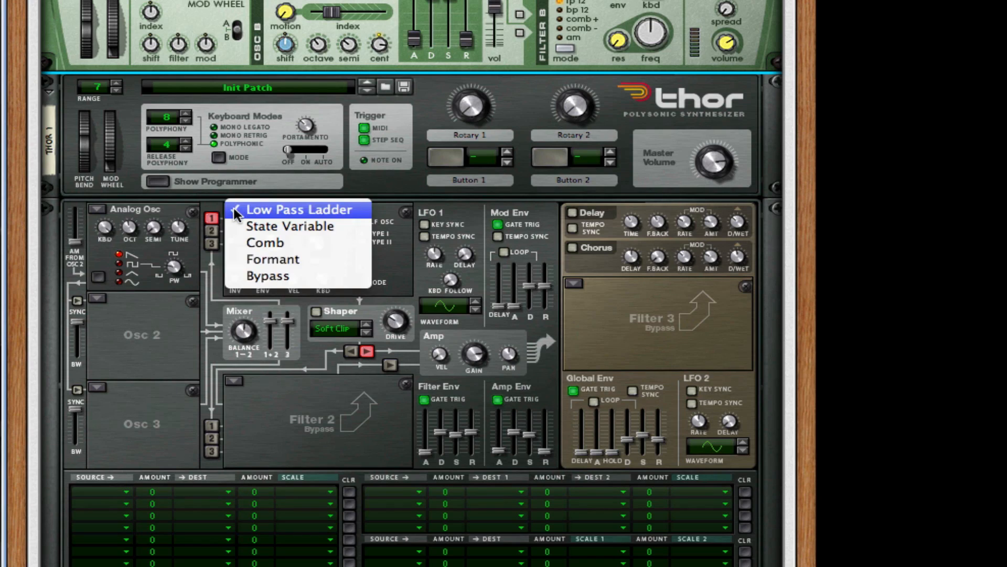
key(Escape)
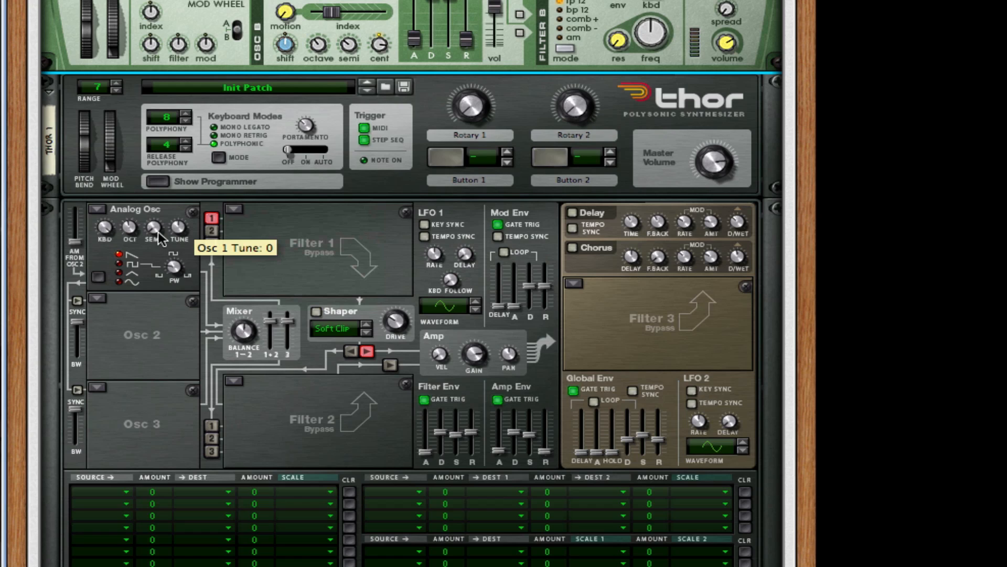
Change Thor's oscillator 1 to a Multi Oscillator and adjust its tuning.
click(105, 210)
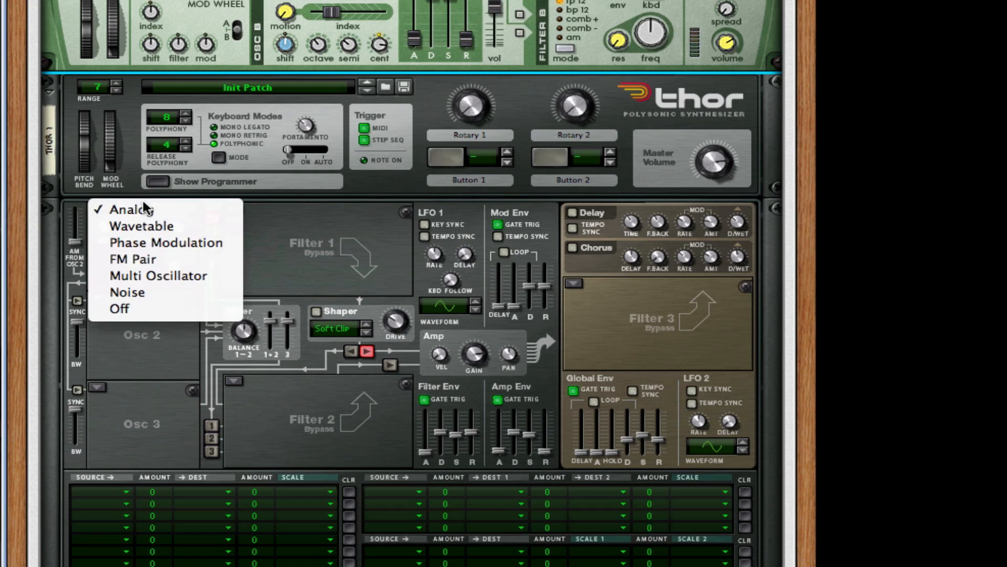
click(189, 275)
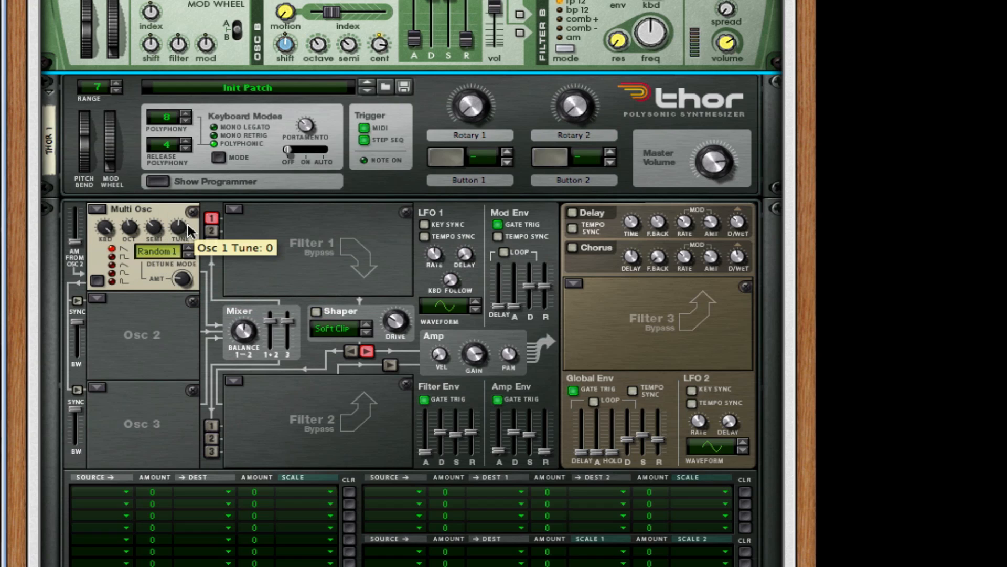
drag(181, 224, 181, 210)
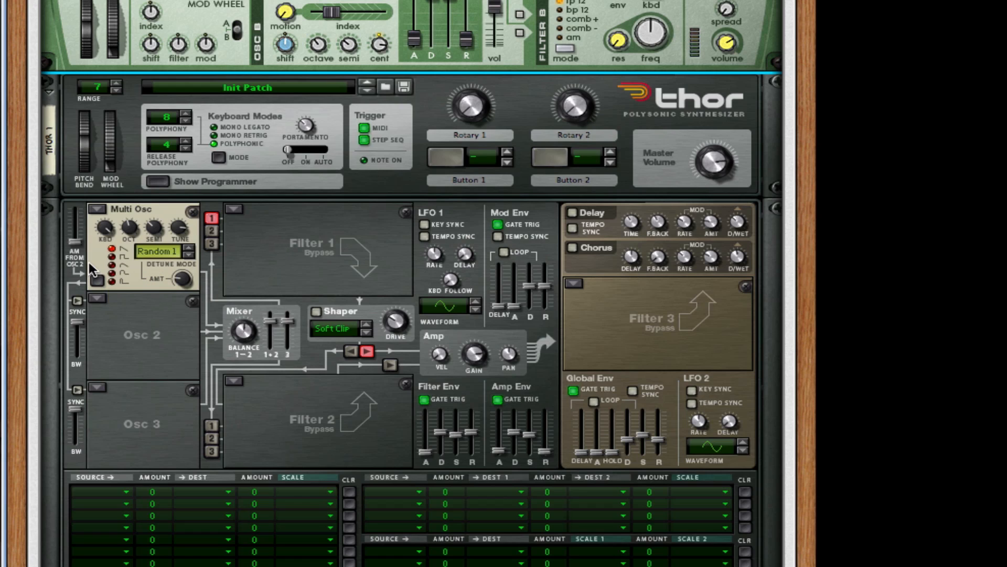
scroll(377, 282, up, 10)
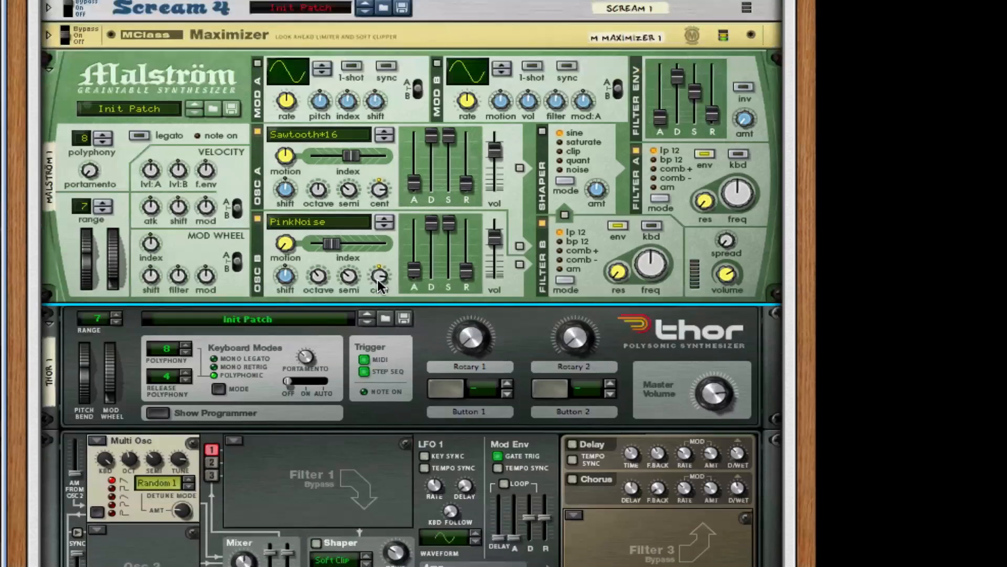
click(258, 25)
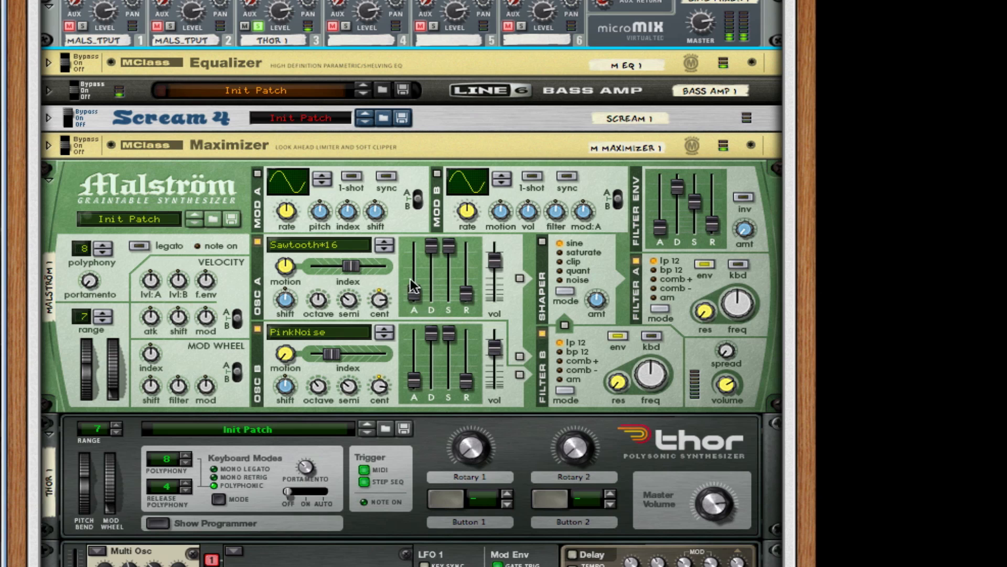
scroll(410, 278, down, 7)
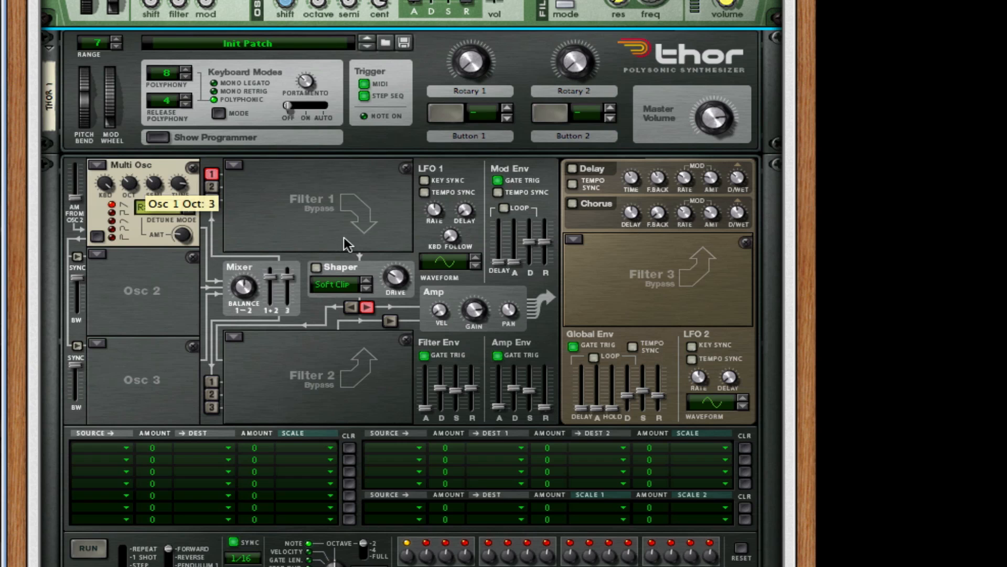
scroll(495, 252, up, 3)
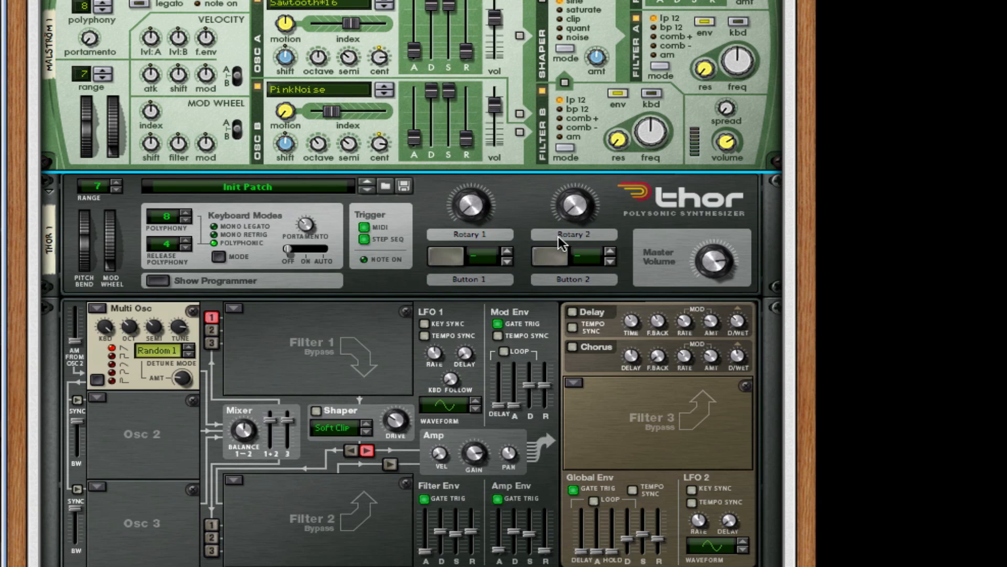
Enable the Chorus effect in Thor and fold its programmer away.
scroll(558, 236, up, 5)
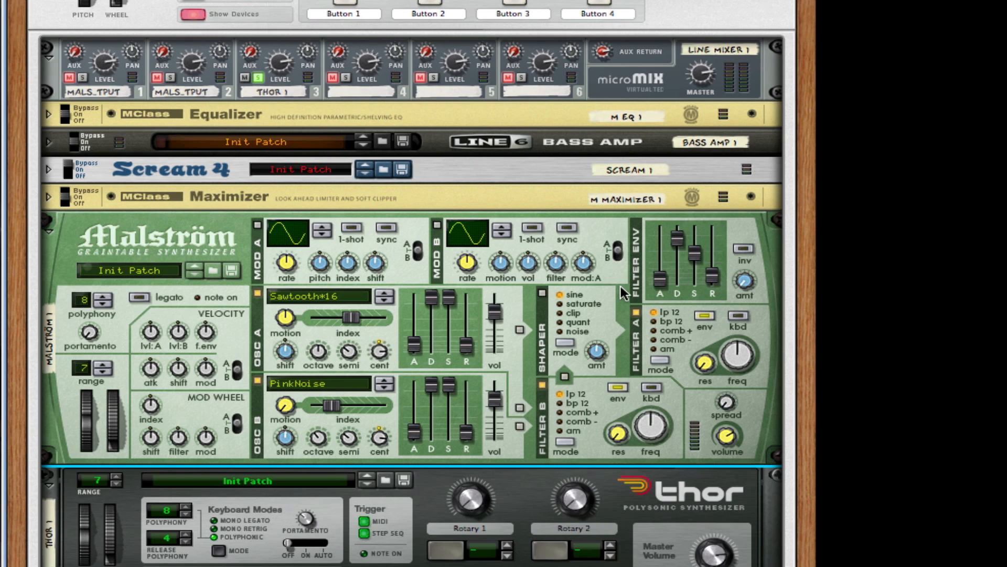
scroll(616, 278, down, 5)
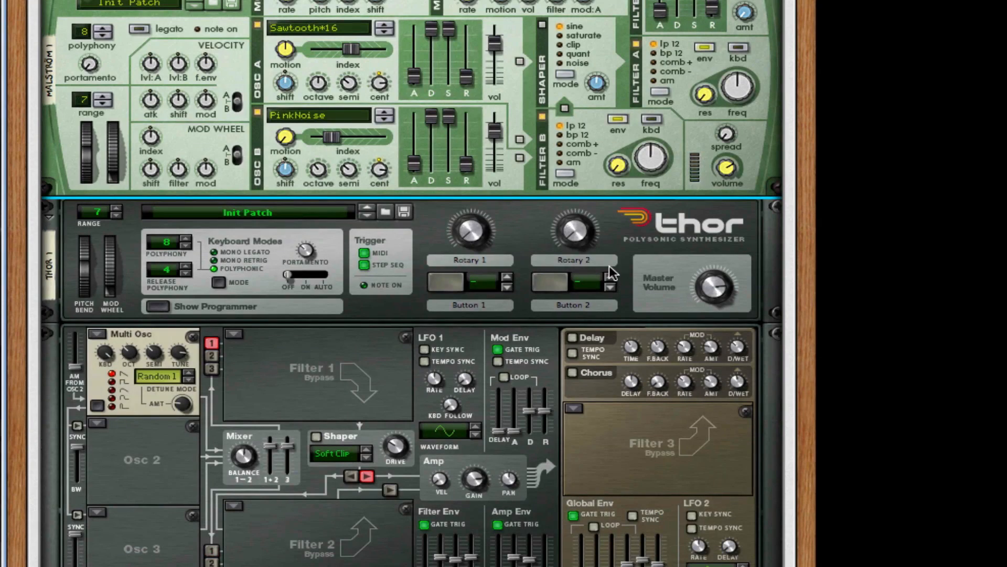
click(573, 373)
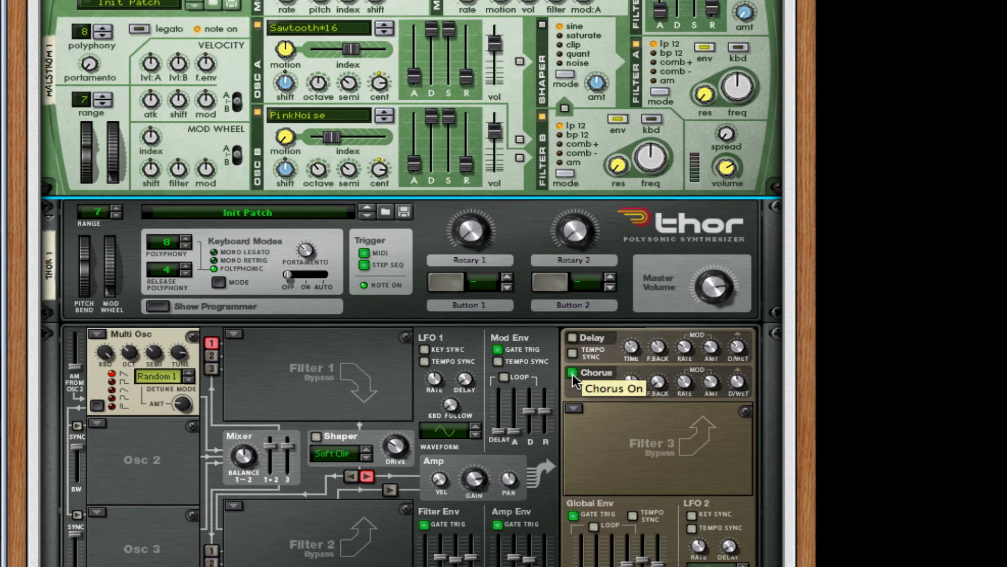
click(158, 306)
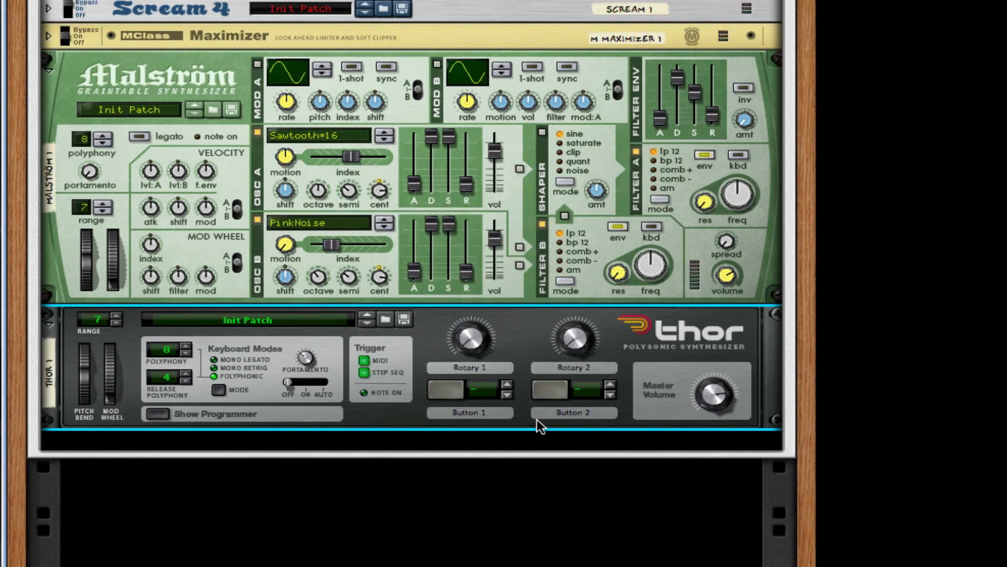
Add an MClass Equalizer directly after Thor inside the Combinator.
right_click(408, 413)
mouse_move(642, 401)
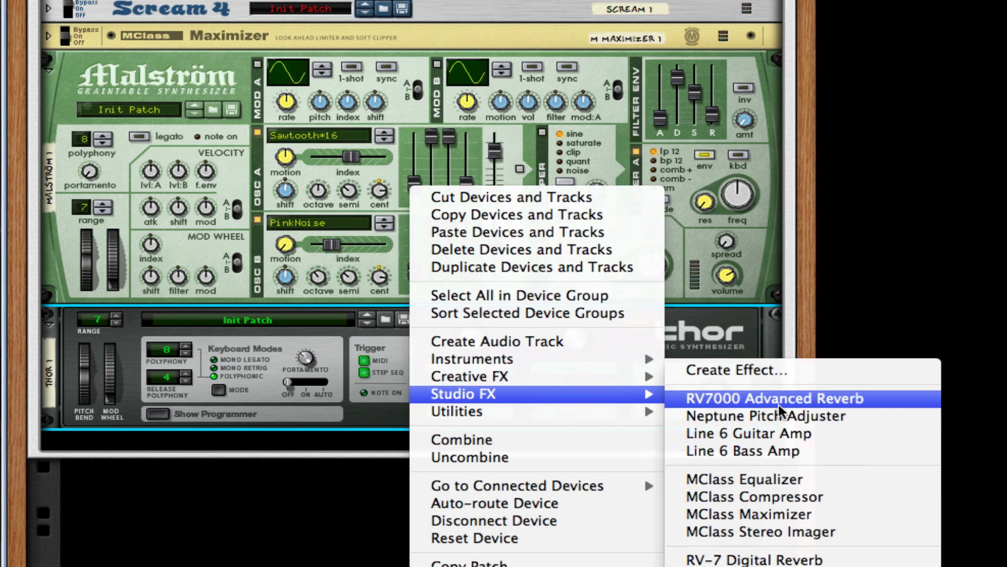
click(745, 479)
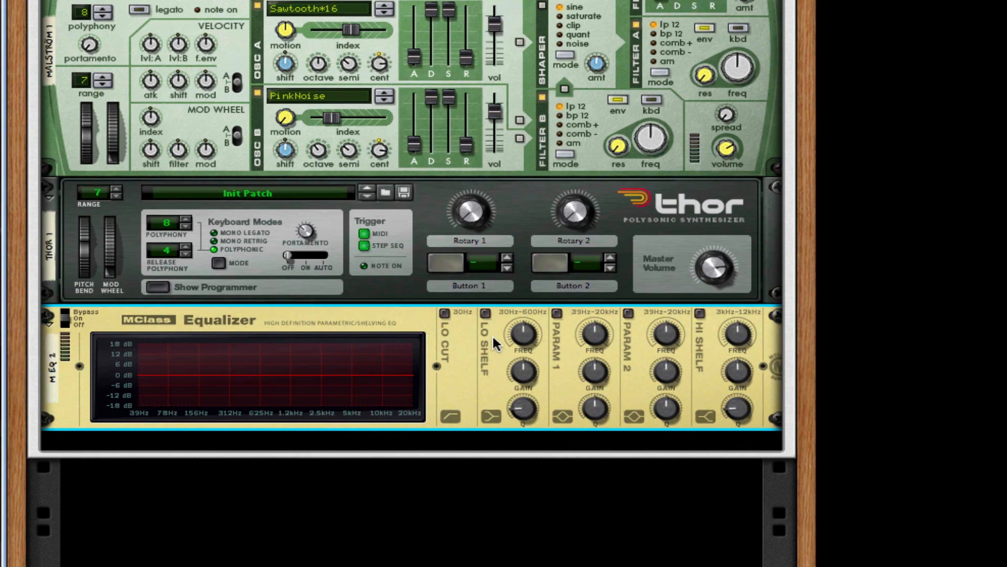
Add an RV7000 Advanced Reverb below the new Equalizer and lower its decay.
right_click(469, 365)
mouse_move(622, 519)
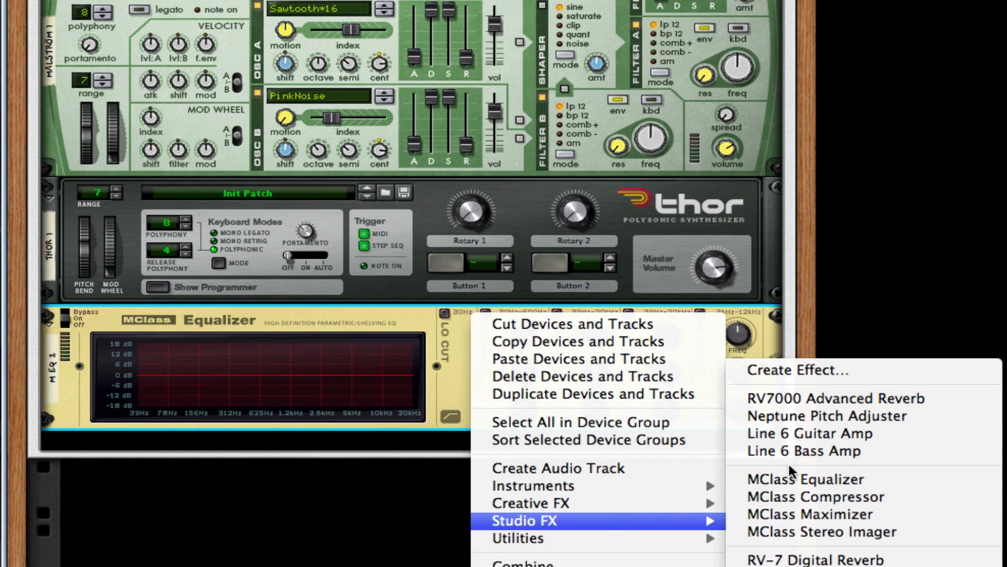
click(858, 399)
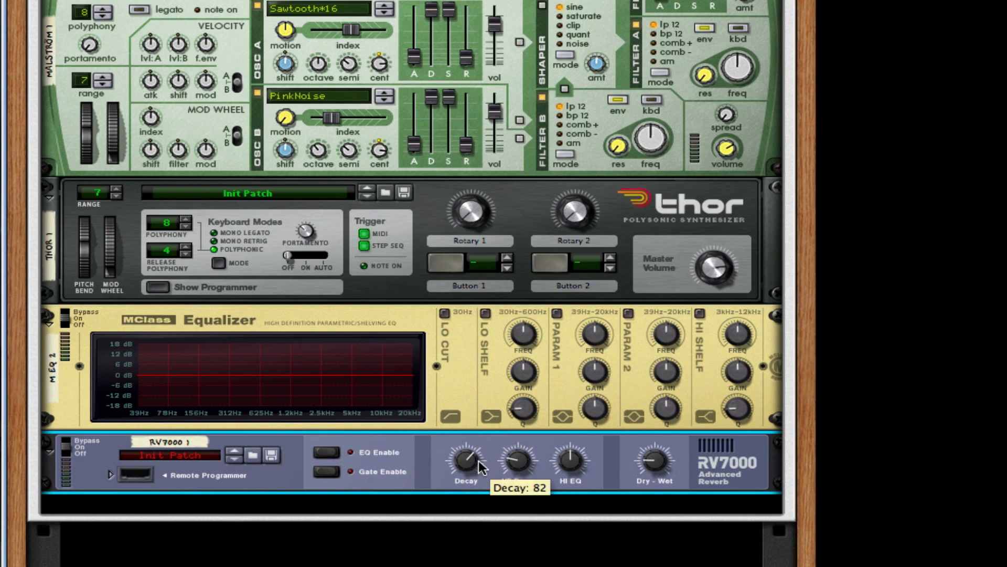
drag(461, 484, 461, 472)
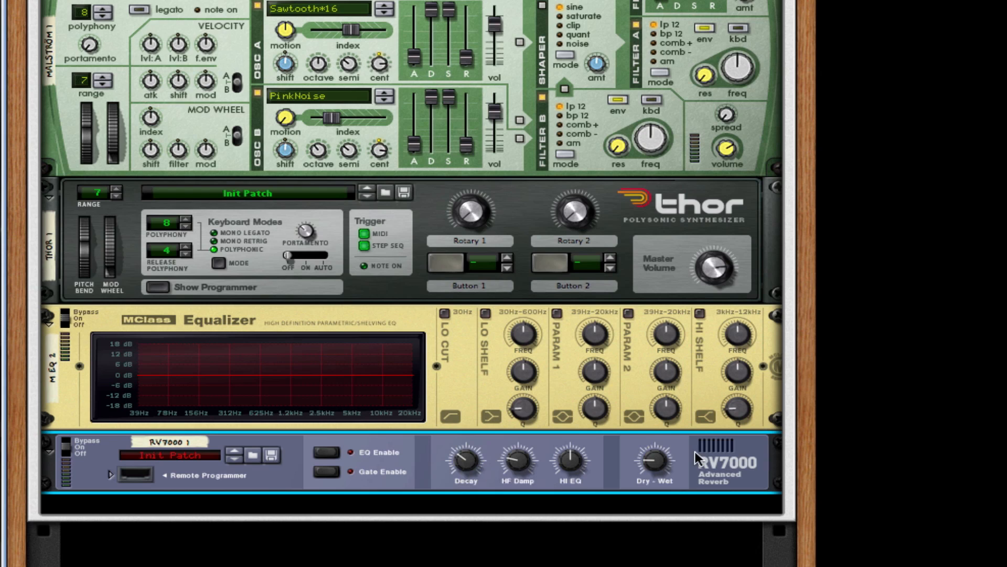
Add an MClass Maximizer below the RV7000 reverb.
scroll(606, 388, down, 3)
right_click(606, 398)
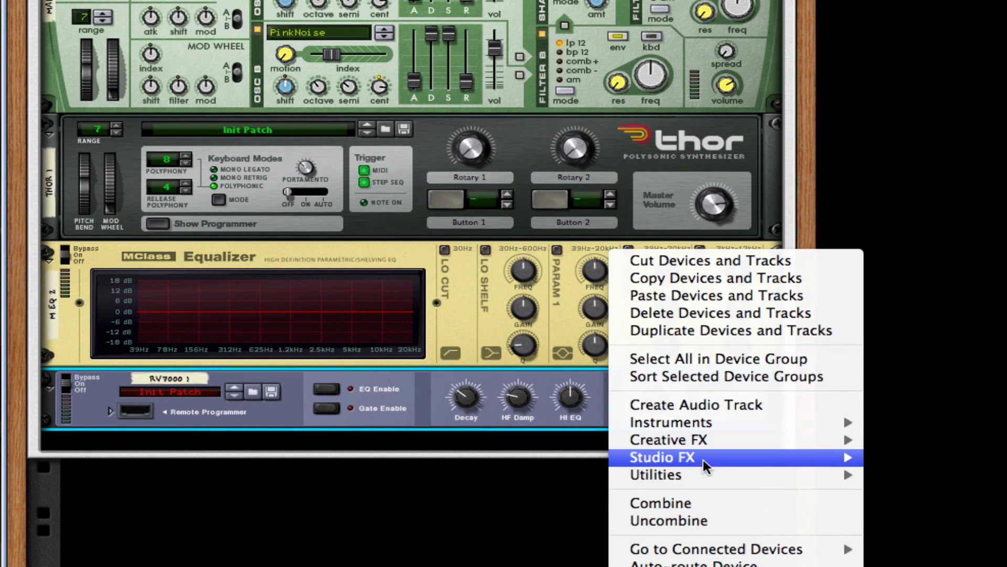
mouse_move(703, 460)
click(939, 514)
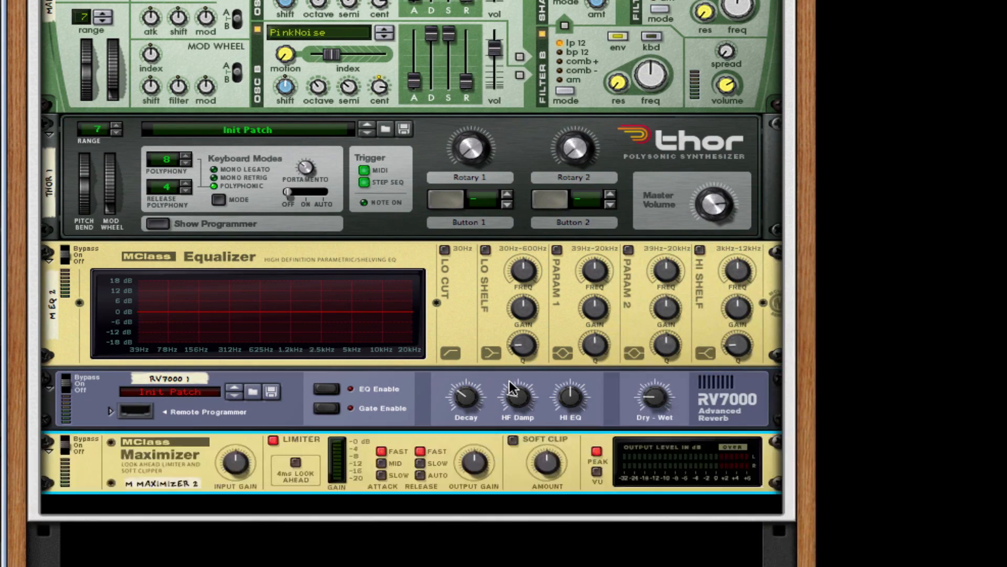
Configure the new Maximizer with the limiter off, release on Auto and soft clip enabled at full amount.
click(273, 439)
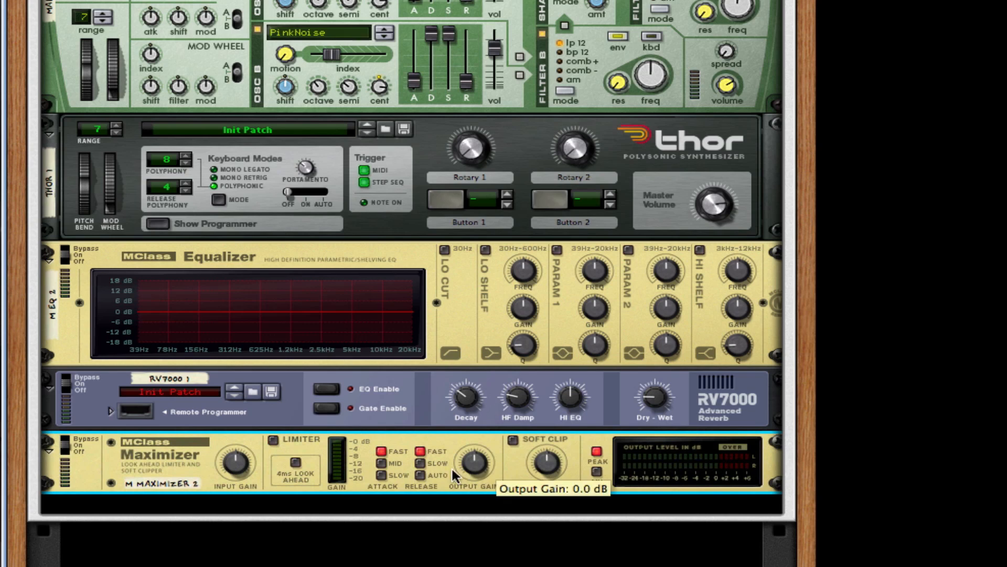
click(420, 475)
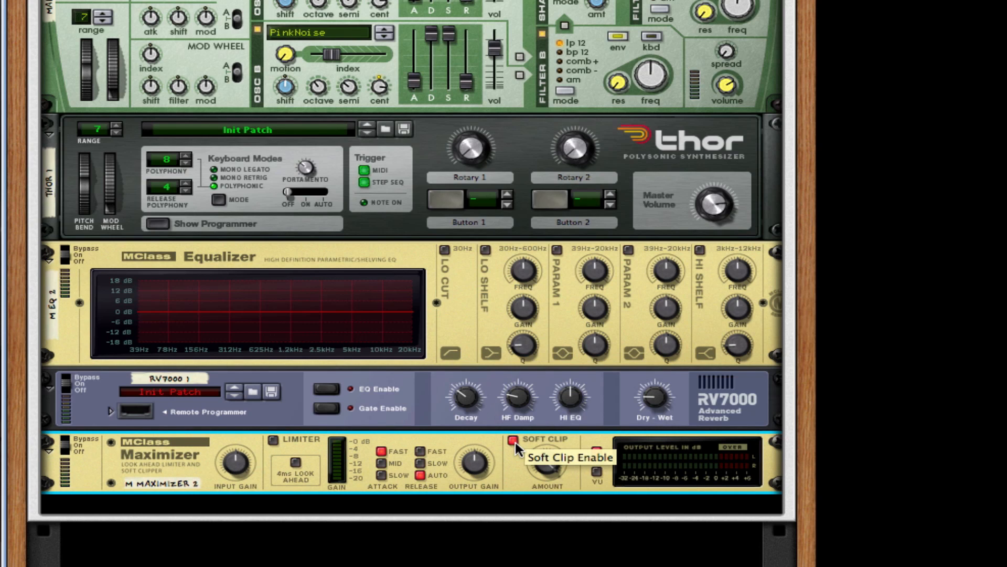
click(514, 440)
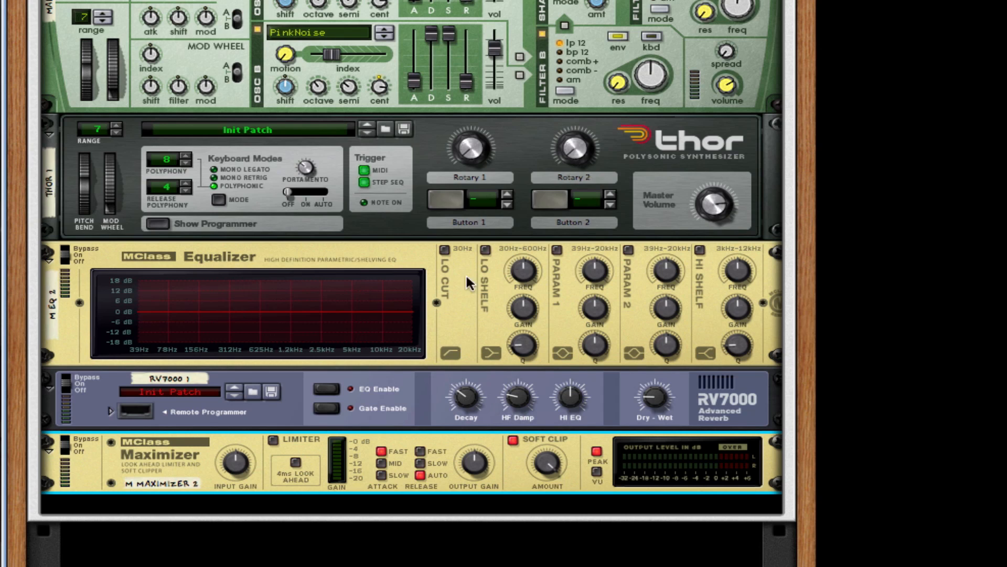
key(Tab)
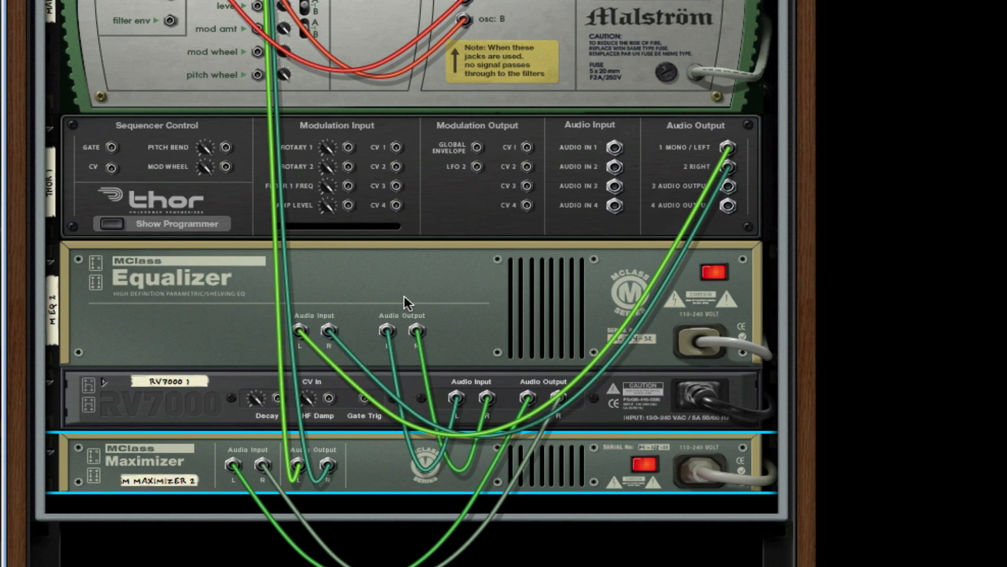
key(Tab)
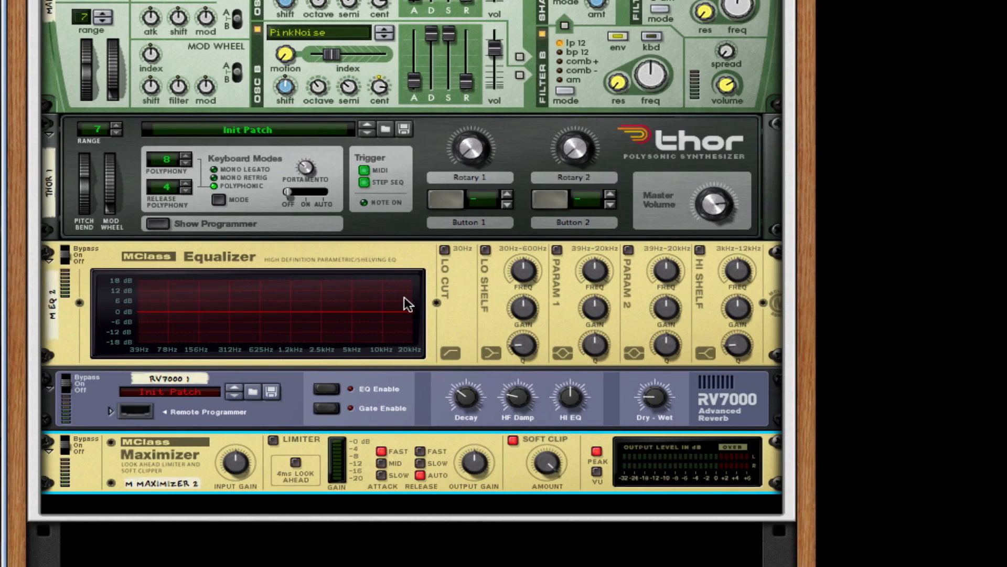
Enable lo cut, lo shelf and param 1 on Thor's Equalizer, and give the low shelf a reduced frequency, minimum gain and maximum Q.
click(445, 250)
click(485, 250)
click(556, 250)
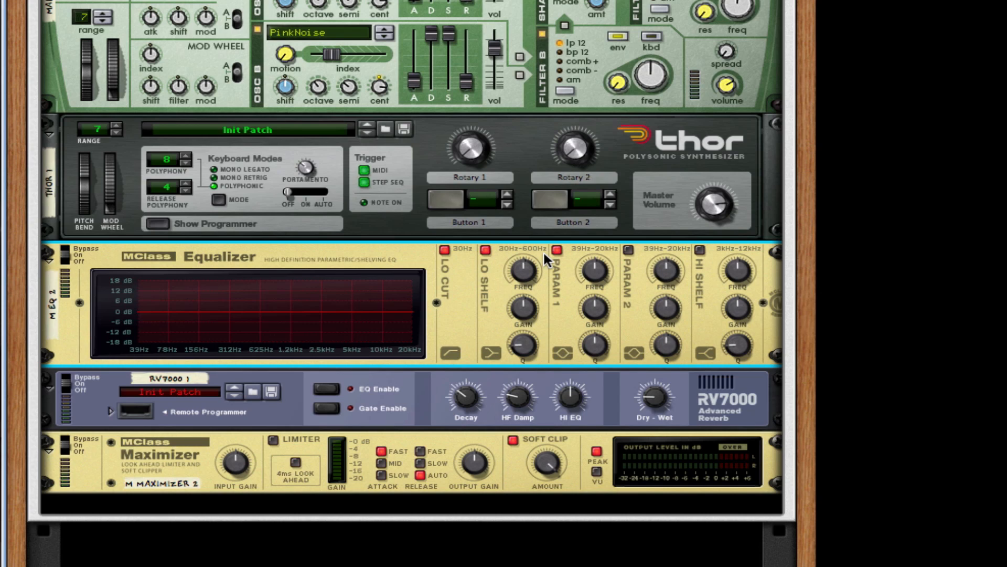
drag(523, 273, 509, 127)
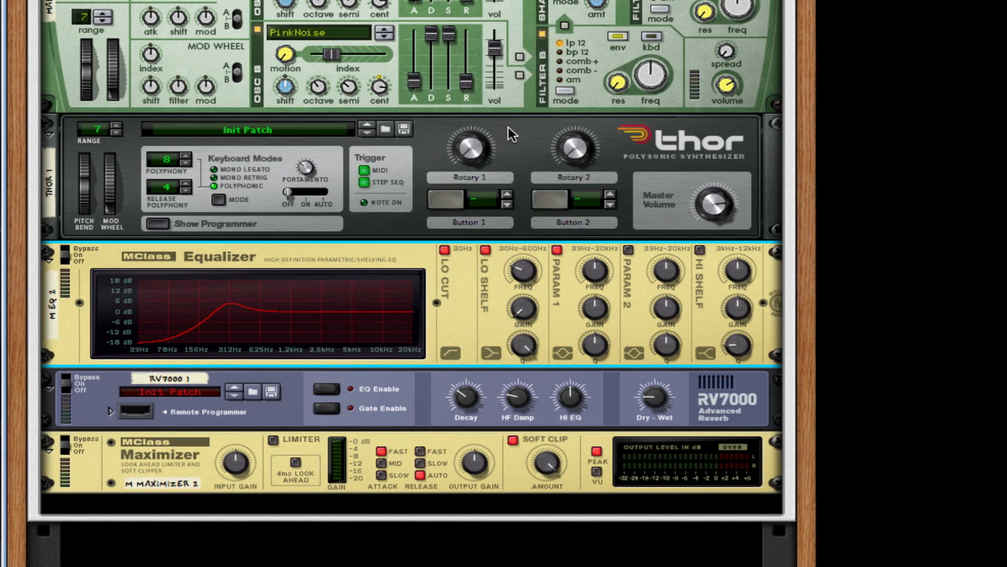
drag(524, 259, 524, 261)
Shape a narrow cut with the Equalizer's param 1 band at about 275 Hz, using minimum gain and maximum Q.
drag(599, 278, 596, 339)
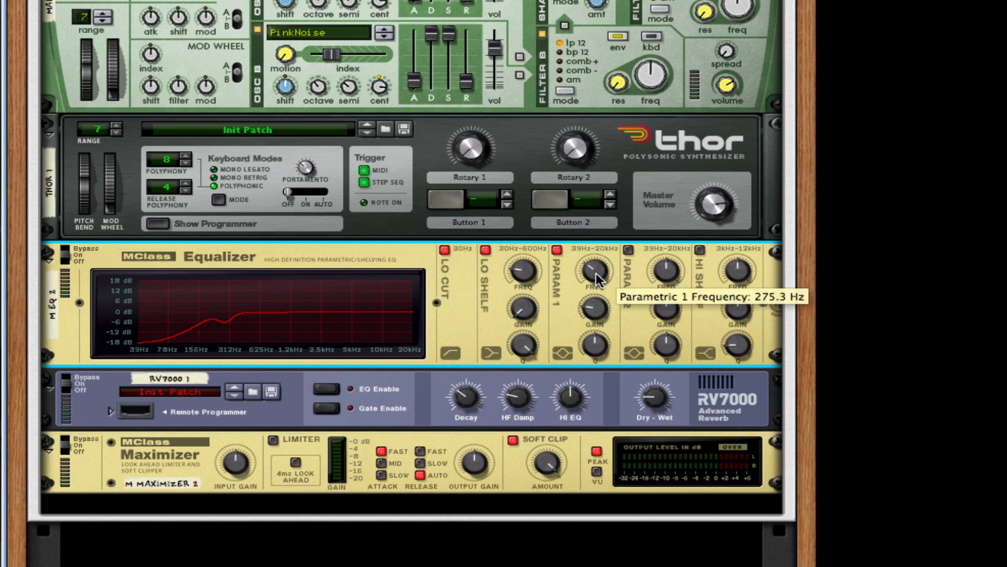
drag(595, 314, 606, 226)
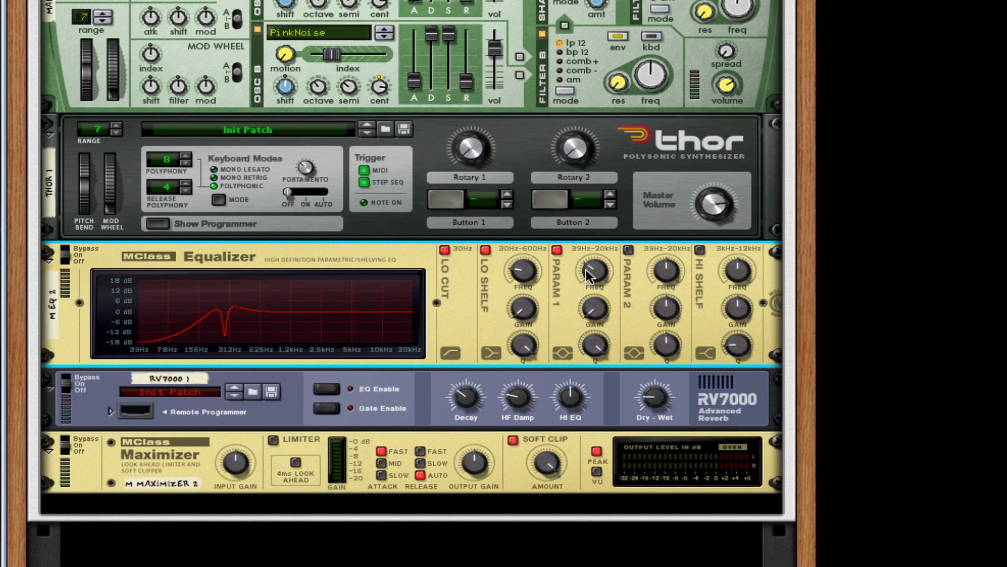
scroll(636, 247, down, 1)
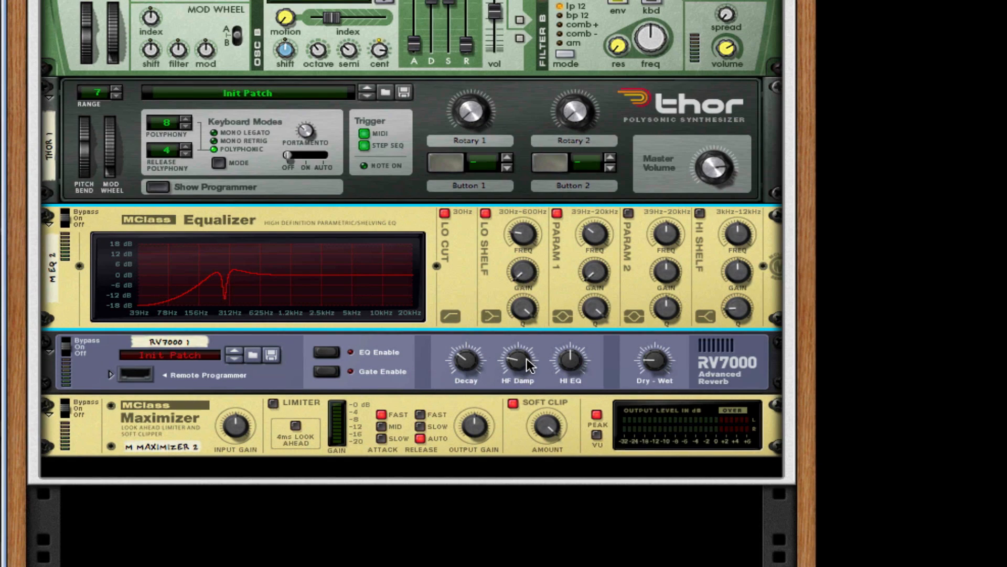
Turn off the solo on channel 3 of the line mixer.
scroll(517, 349, up, 8)
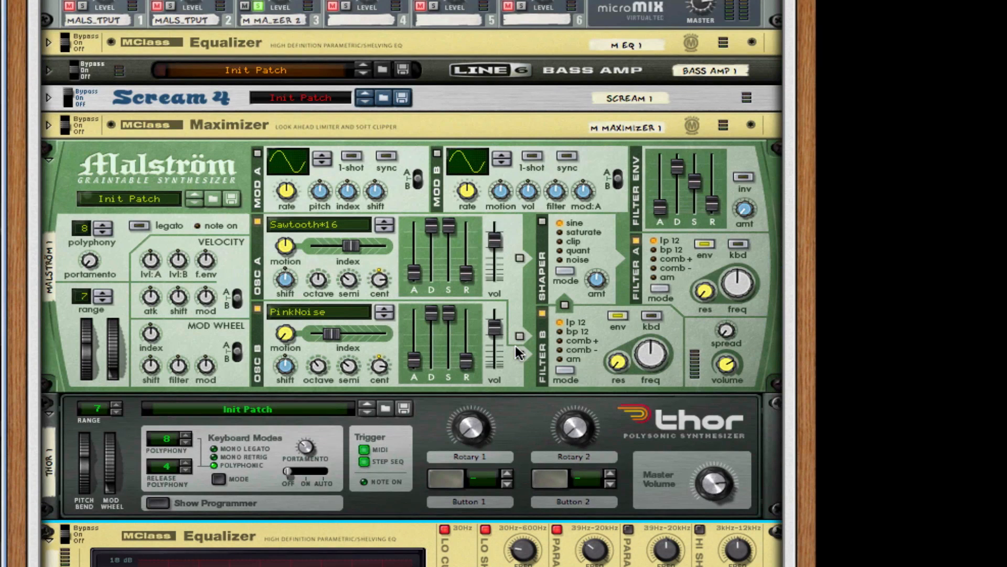
click(259, 6)
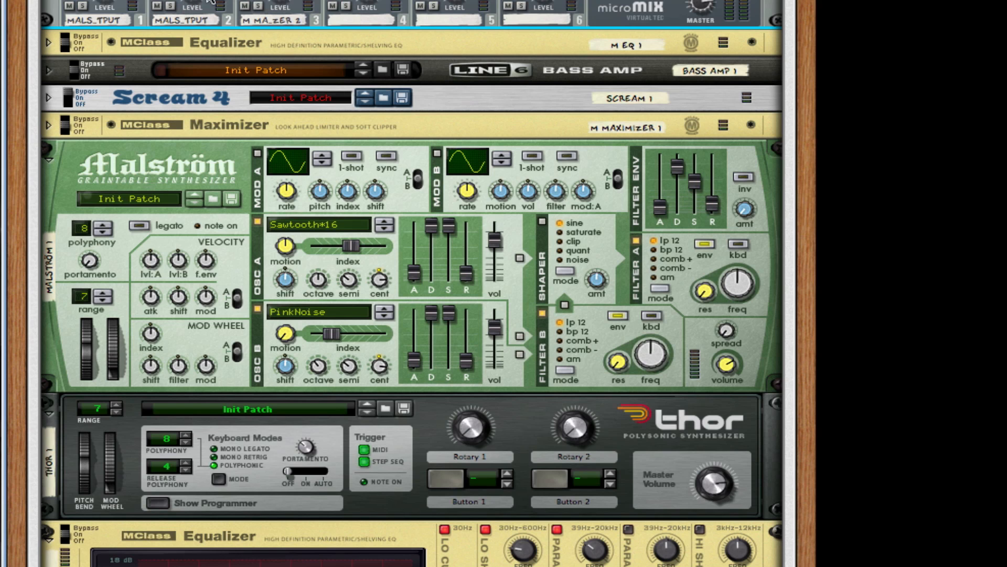
scroll(412, 283, up, 4)
scroll(269, 119, down, 1)
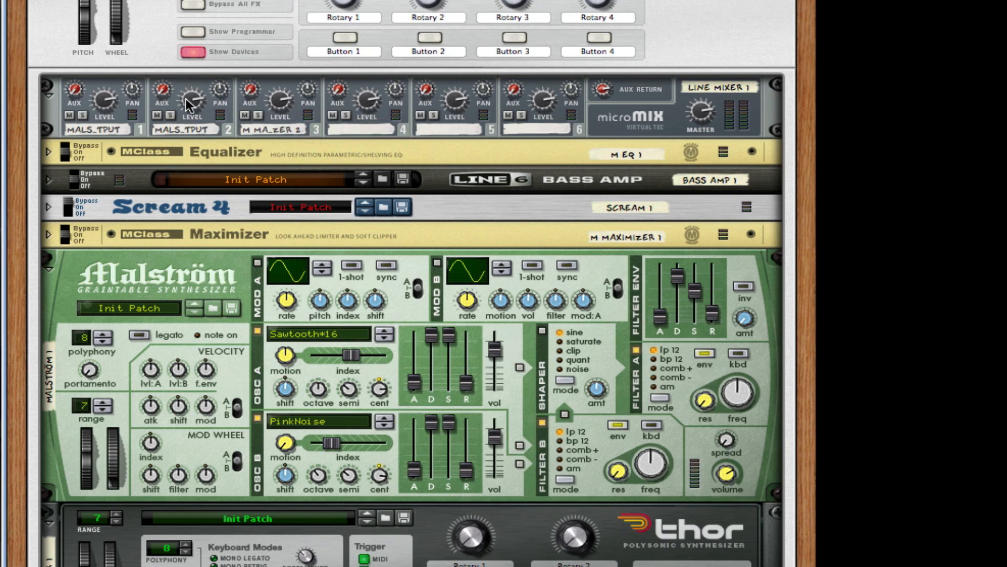
Set the line mixer's channel 2 level to 78 and its channel 1 level to 80.
drag(185, 98, 187, 115)
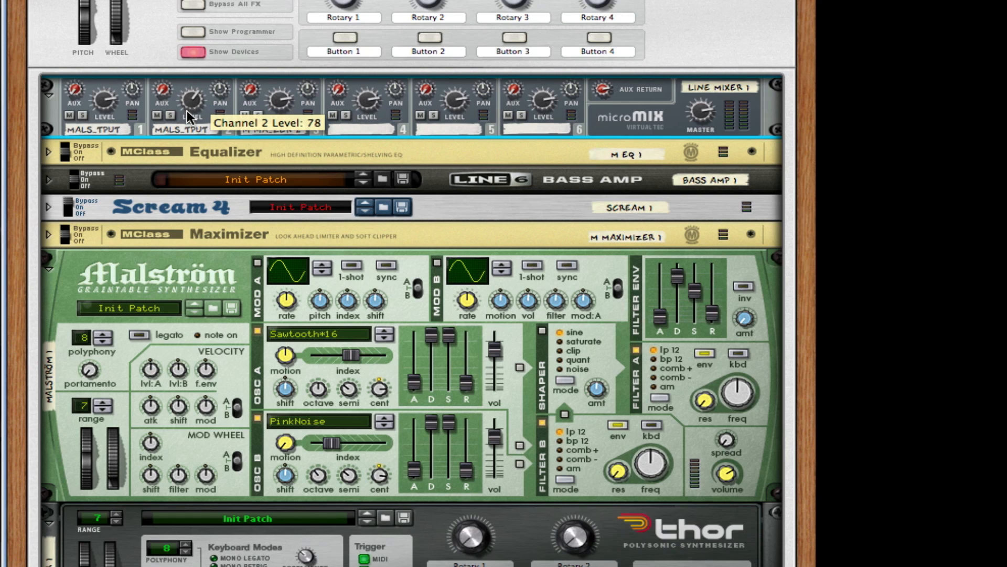
drag(104, 99, 105, 106)
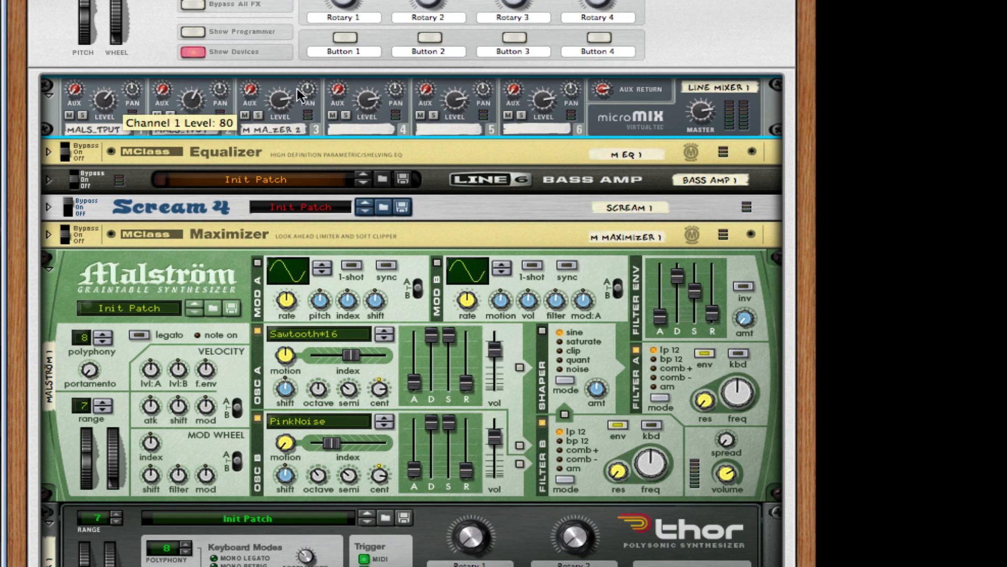
Start sequencer playback to audition the complete Combinator patch with the new mixer levels.
scroll(115, 112, down, 3)
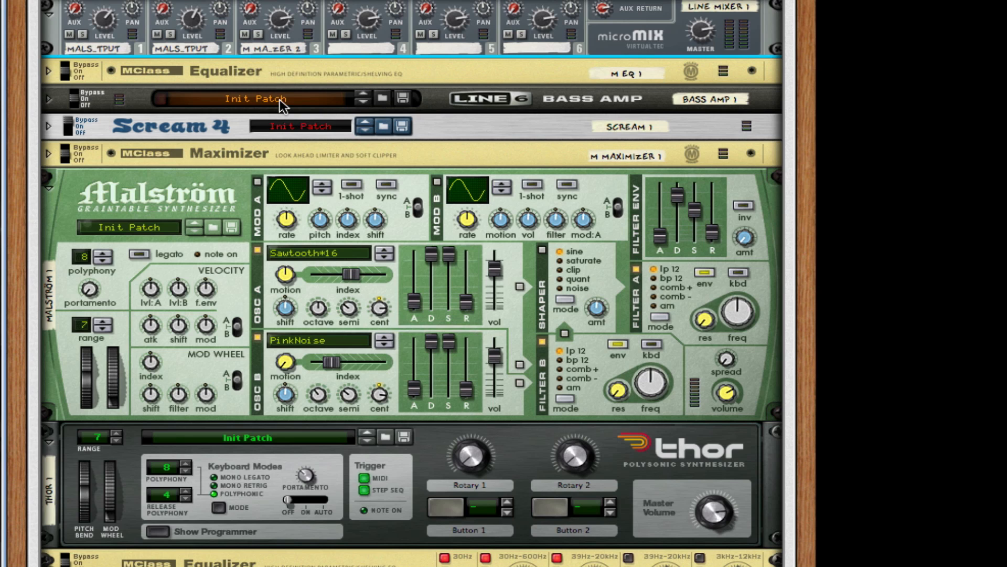
scroll(489, 109, up, 3)
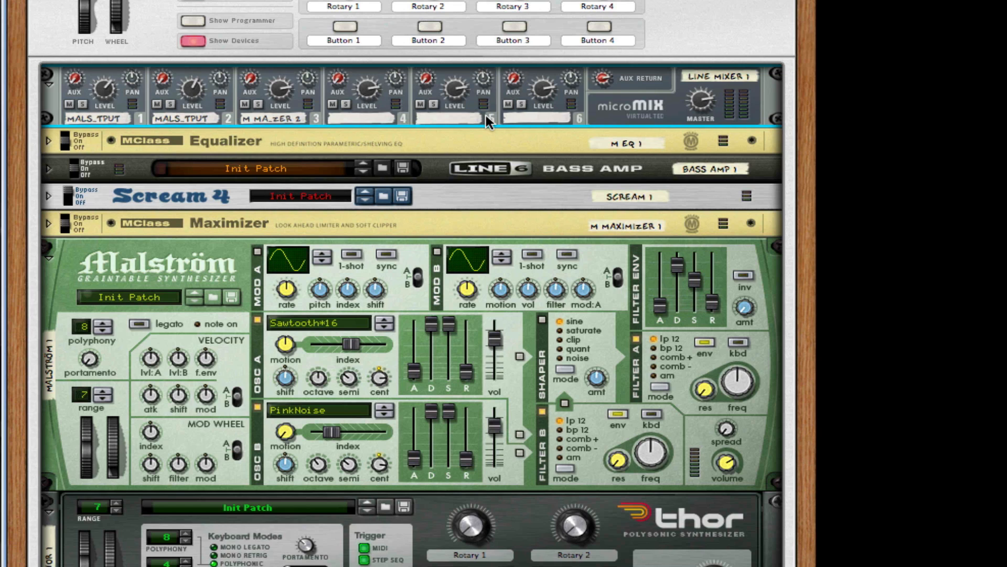
scroll(486, 115, up, 2)
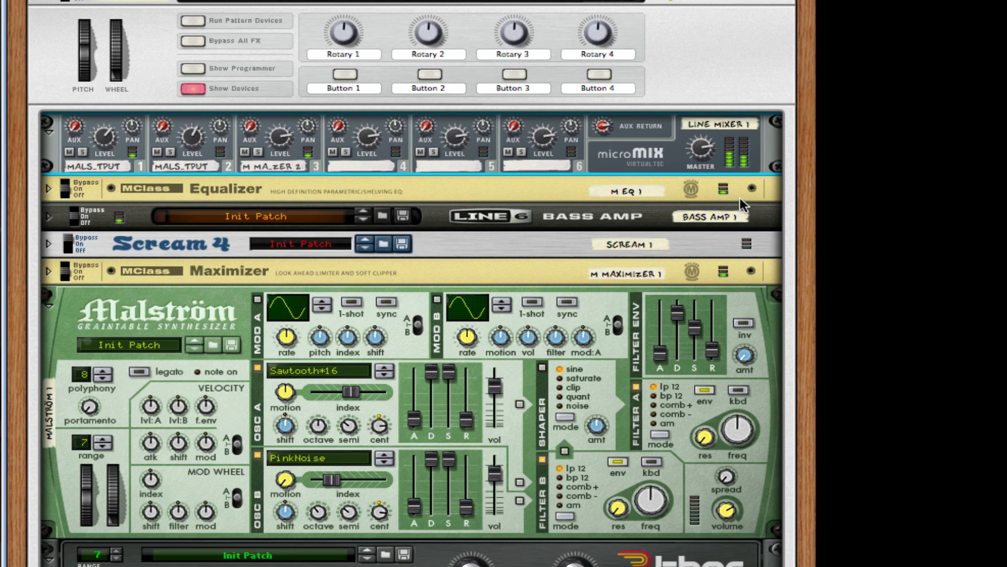
key(space)
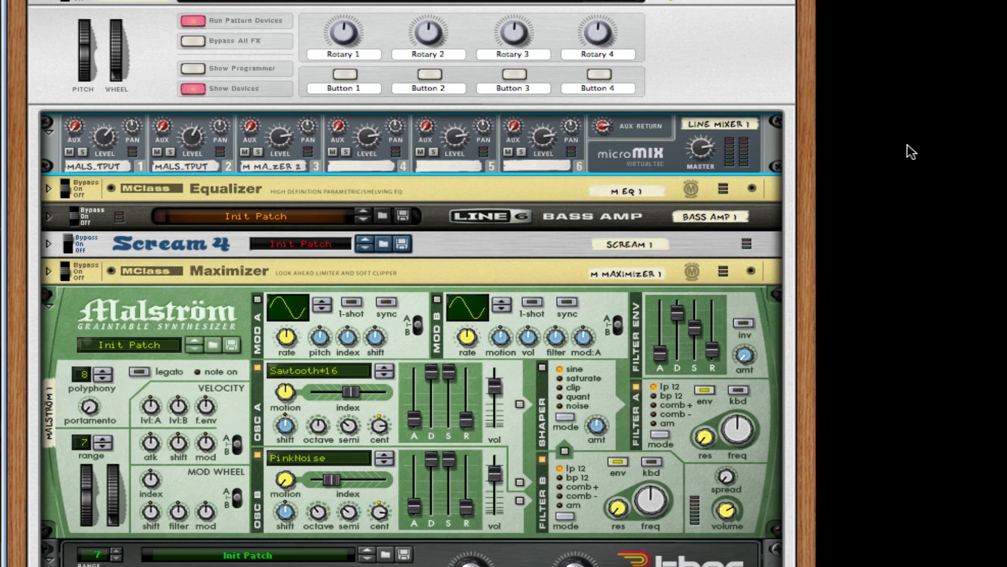